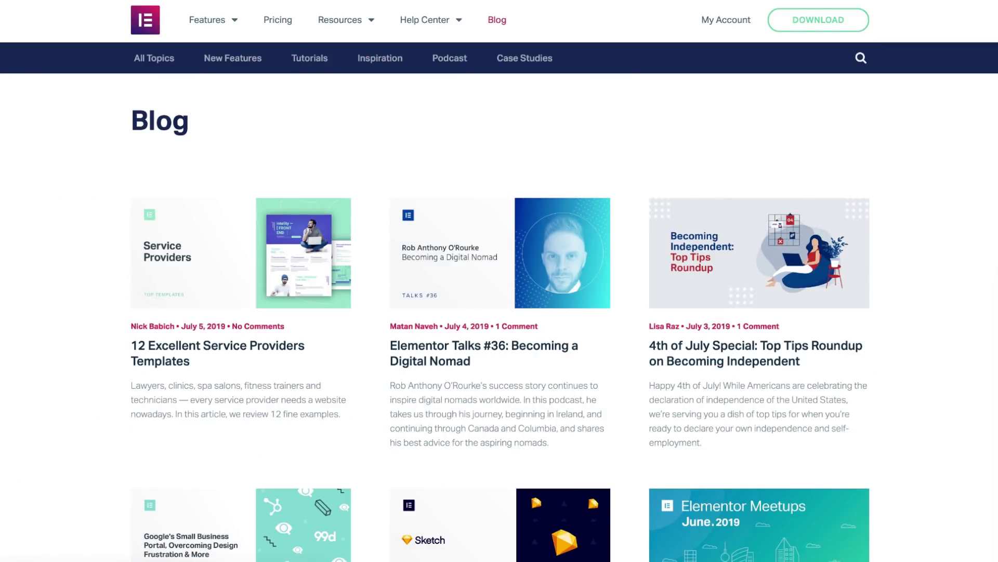
- Scroll down the post to the share buttons widget and open its settings
{"action": "scroll", "coordinate": [717, 317], "scroll_direction": "down", "scroll_amount": 5}
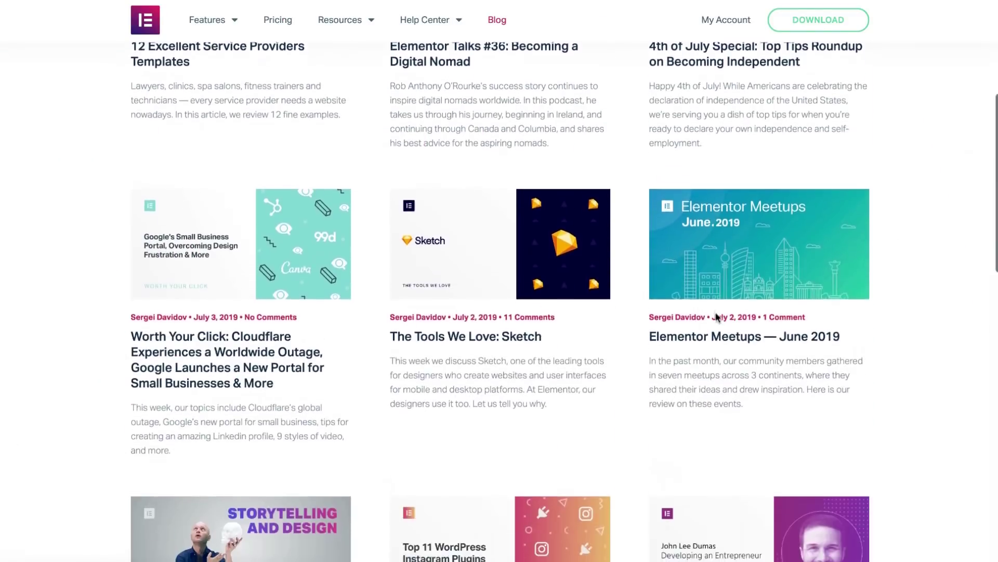
{"action": "scroll", "coordinate": [717, 316], "scroll_direction": "down", "scroll_amount": 8}
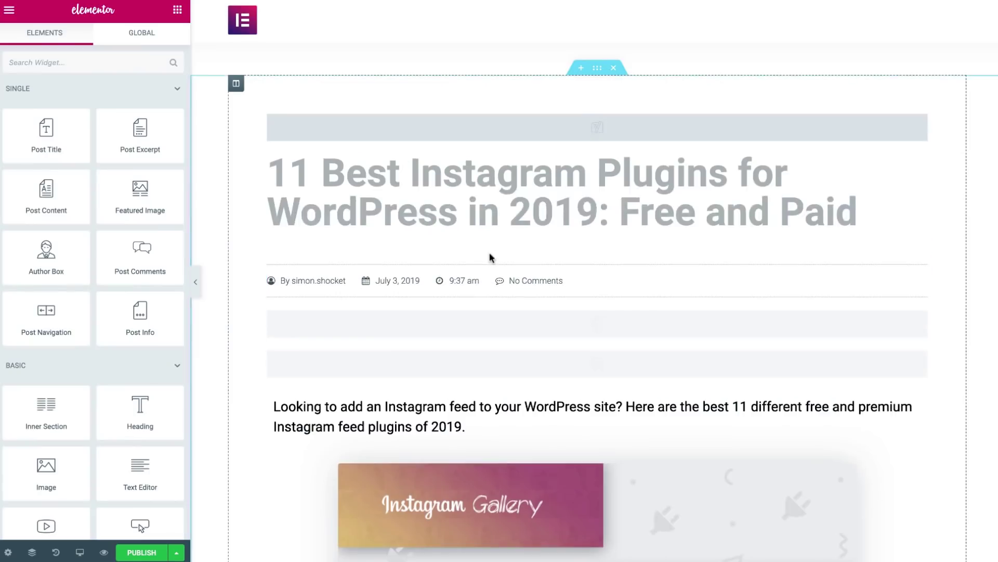
{"action": "scroll", "coordinate": [490, 257], "scroll_direction": "down", "scroll_amount": 20}
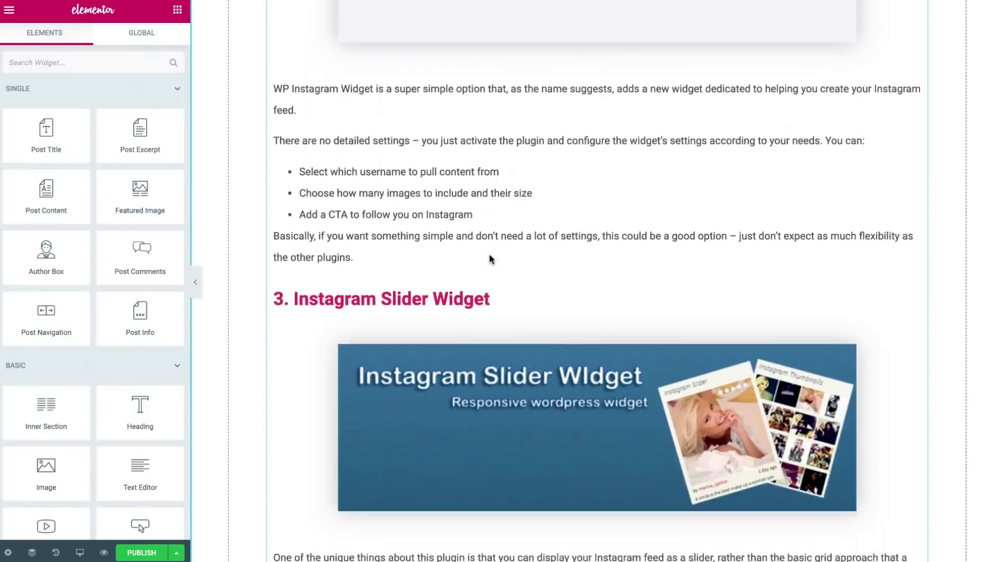
{"action": "scroll", "coordinate": [490, 257], "scroll_direction": "down", "scroll_amount": 20}
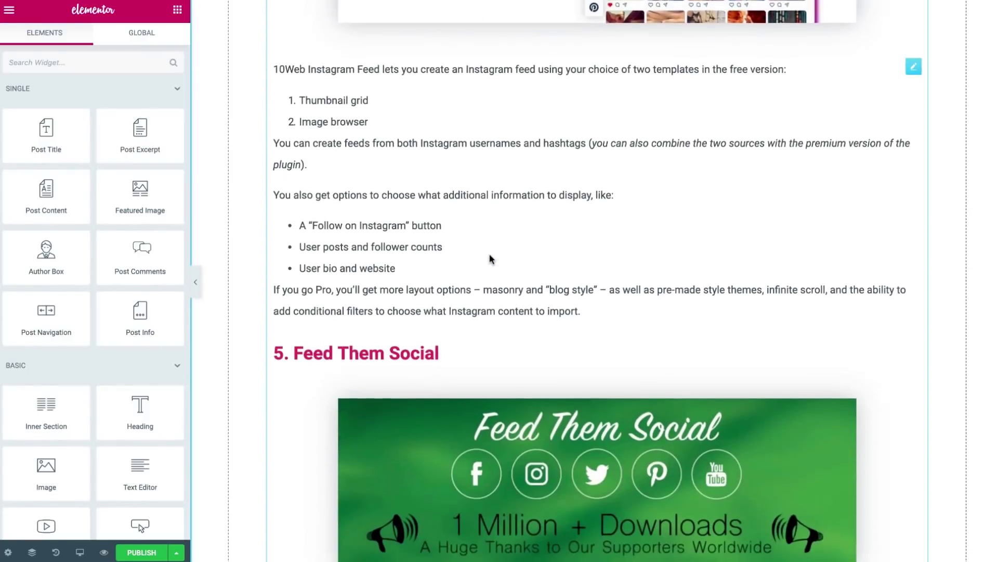
{"action": "scroll", "coordinate": [490, 258], "scroll_direction": "down", "scroll_amount": 20}
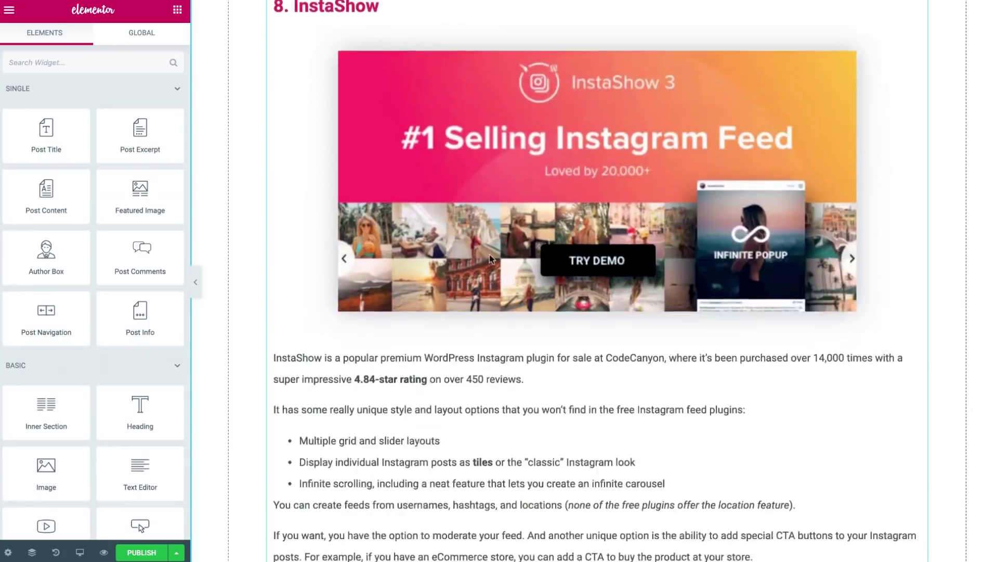
{"action": "scroll", "coordinate": [490, 258], "scroll_direction": "down", "scroll_amount": 20}
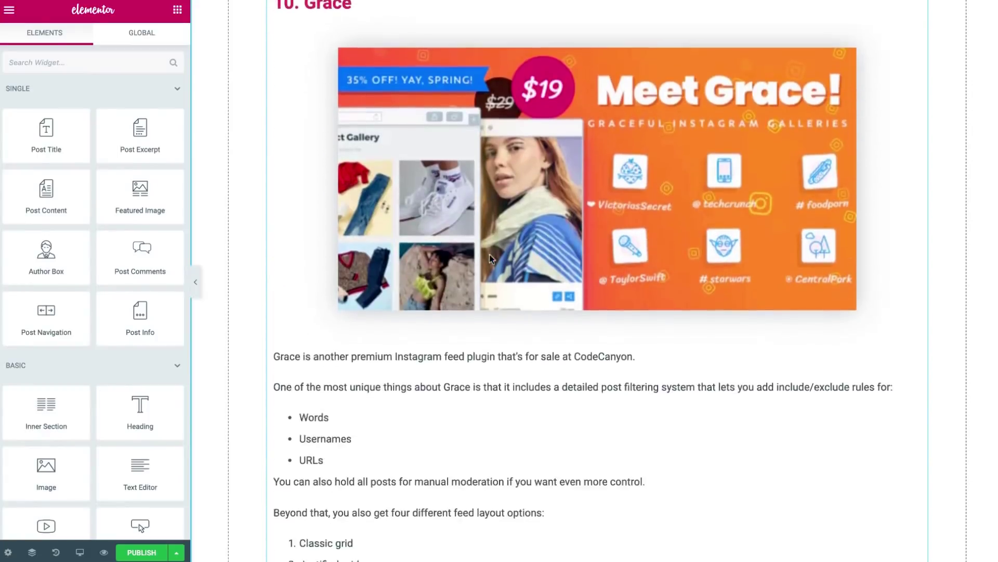
{"action": "scroll", "coordinate": [490, 258], "scroll_direction": "down", "scroll_amount": 20}
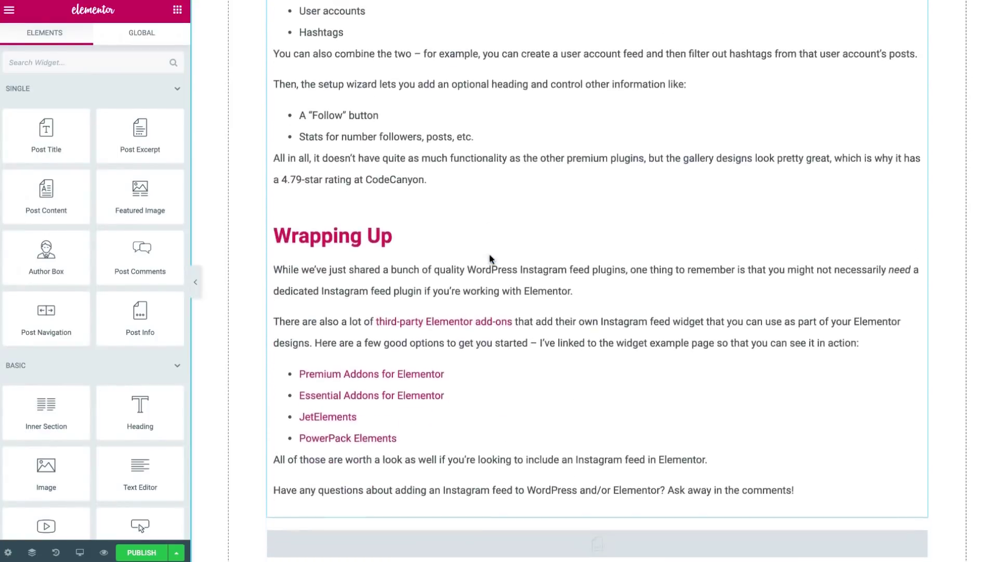
{"action": "scroll", "coordinate": [490, 258], "scroll_direction": "down", "scroll_amount": 7}
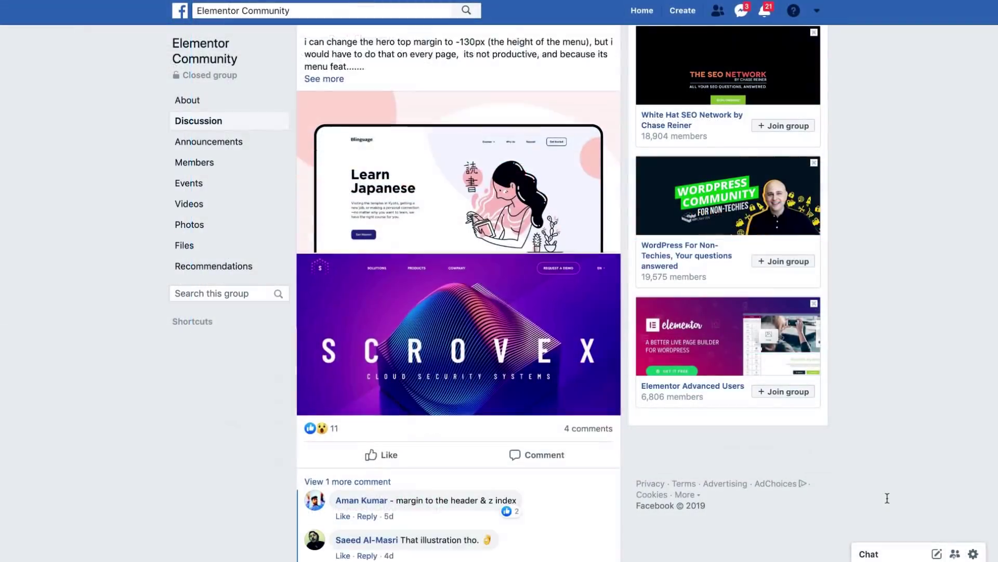
{"action": "scroll", "coordinate": [887, 497], "scroll_direction": "down", "scroll_amount": 5}
{"action": "scroll", "coordinate": [887, 498], "scroll_direction": "down", "scroll_amount": 8}
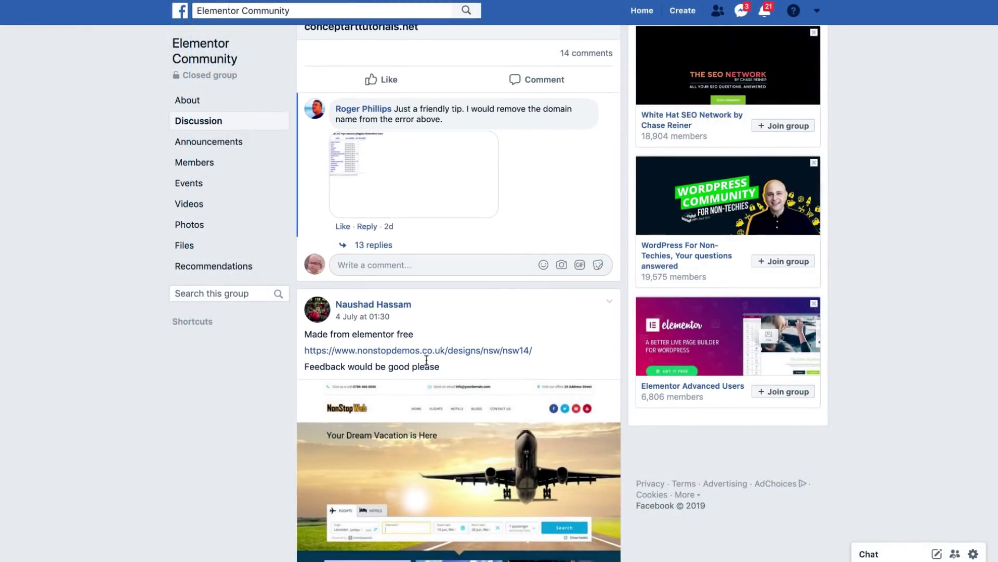
{"action": "scroll", "coordinate": [460, 291], "scroll_direction": "down", "scroll_amount": 12}
{"action": "scroll", "coordinate": [372, 267], "scroll_direction": "down", "scroll_amount": 5}
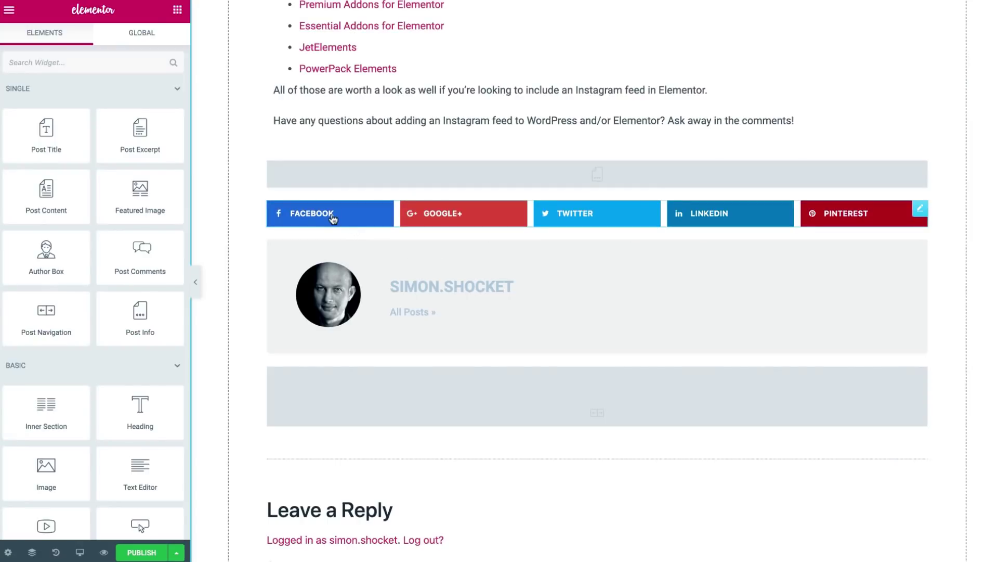
{"action": "left_click", "coordinate": [354, 230]}
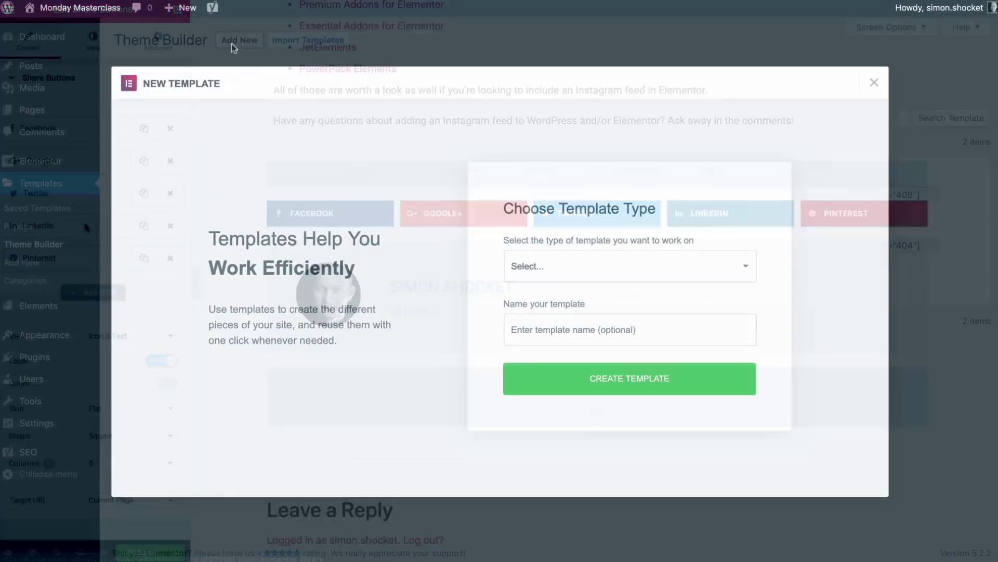
- Set up a new Single template for Posts and name it 'Social Buttons'
{"action": "left_click", "coordinate": [613, 268]}
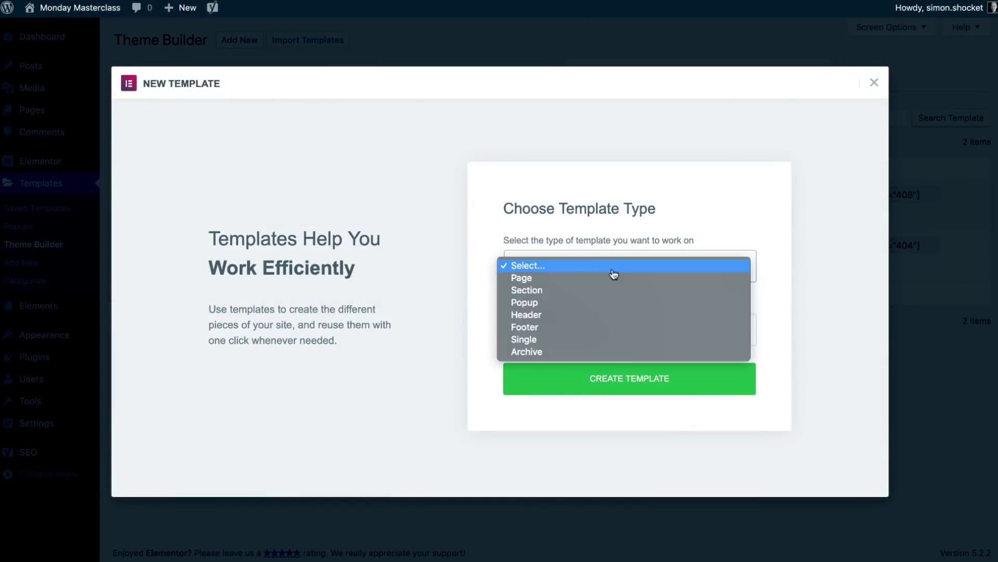
{"action": "left_click", "coordinate": [550, 340]}
{"action": "left_click", "coordinate": [553, 304]}
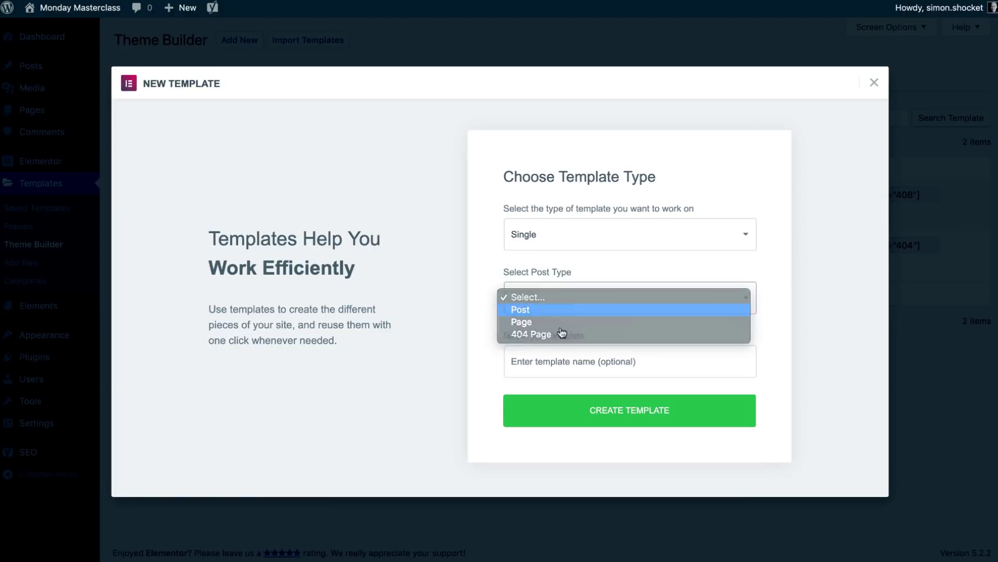
{"action": "key", "text": "Return"}
{"action": "left_click", "coordinate": [558, 360]}
{"action": "type", "text": "Social Buttons"}
- Create the Social Buttons template, move LinkedIn below Pinterest, and change it to Reddit
{"action": "left_click", "coordinate": [586, 423]}
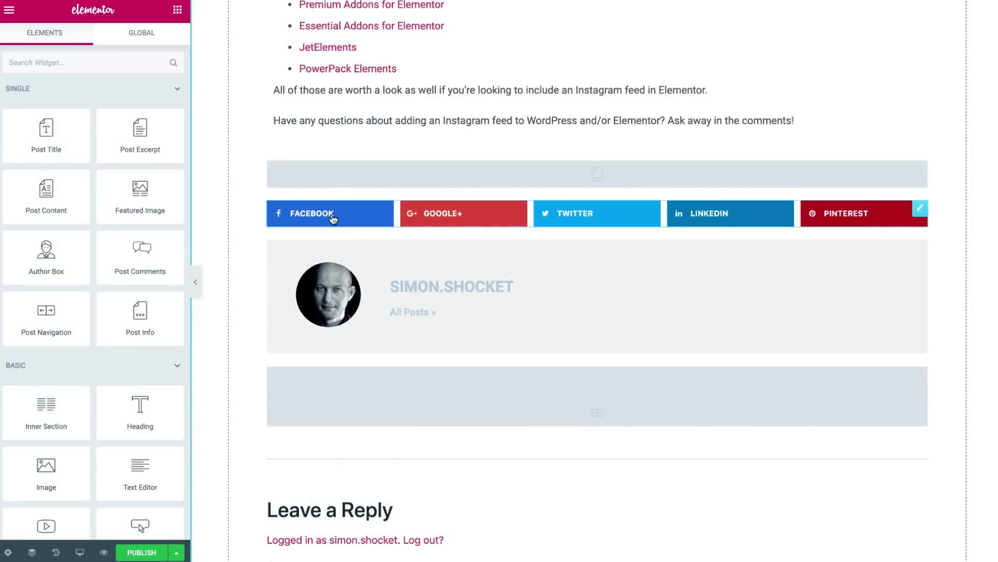
{"action": "left_click", "coordinate": [328, 217]}
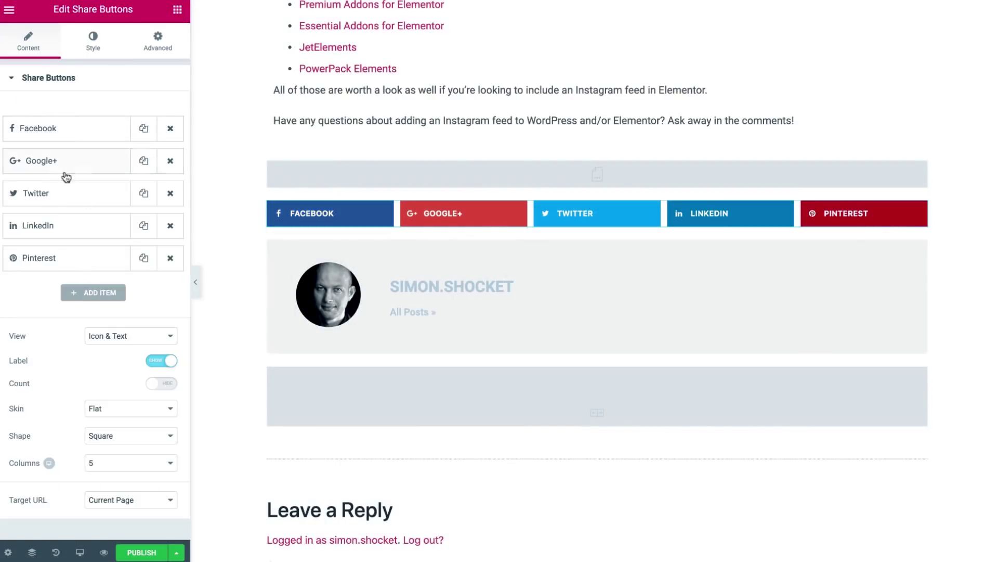
{"action": "left_click_drag", "start_coordinate": [52, 225], "coordinate": [52, 258]}
{"action": "left_click", "coordinate": [125, 290]}
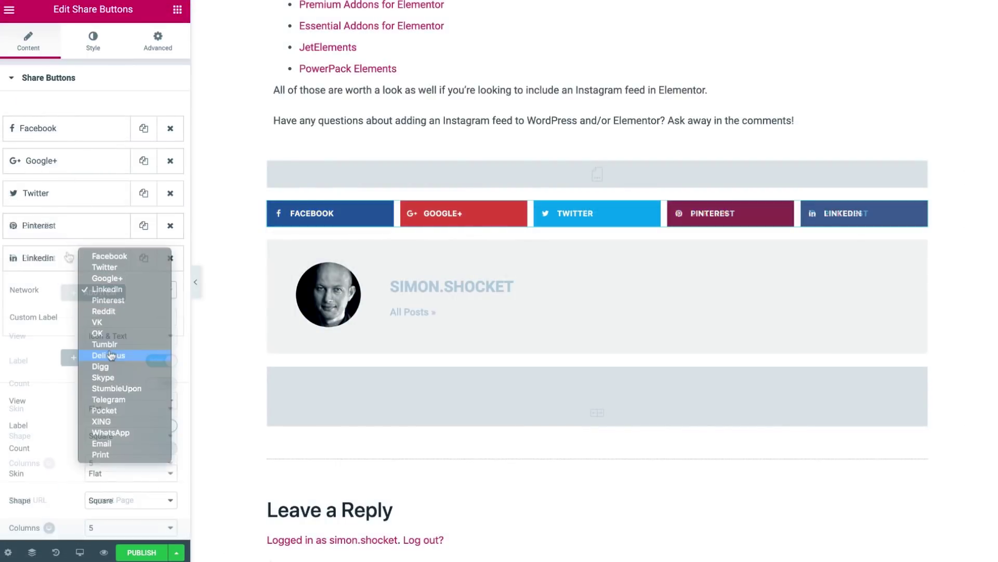
{"action": "left_click", "coordinate": [113, 311]}
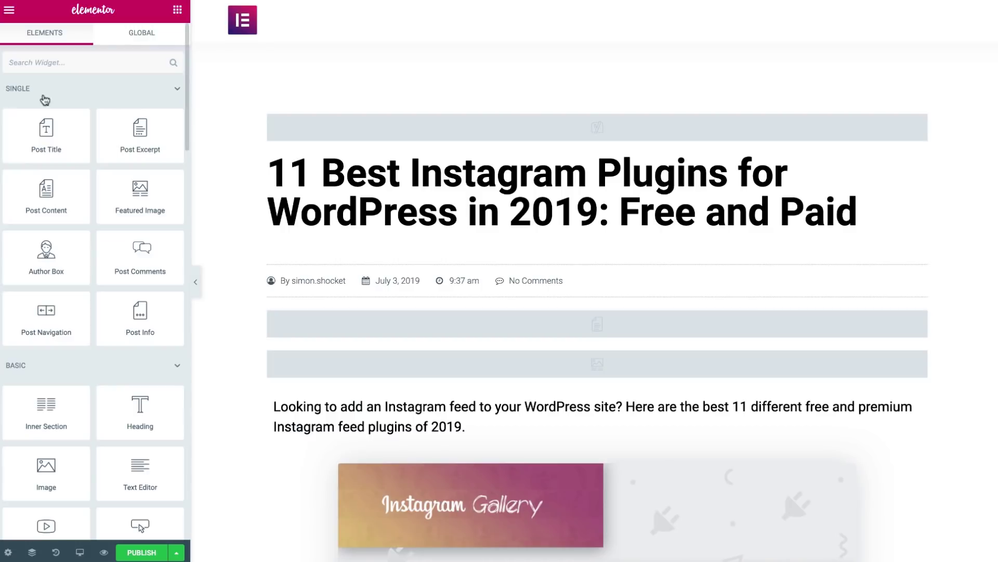
- Search the widget panel for 'form' to review form widgets, then clear the search
{"action": "left_click", "coordinate": [44, 67]}
{"action": "type", "text": "f"}
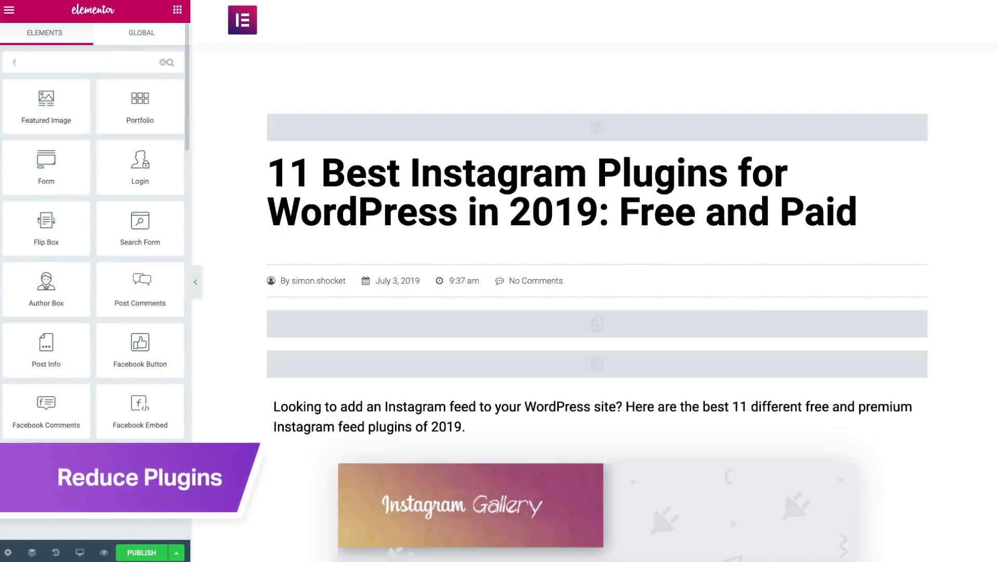
{"action": "type", "text": "orm"}
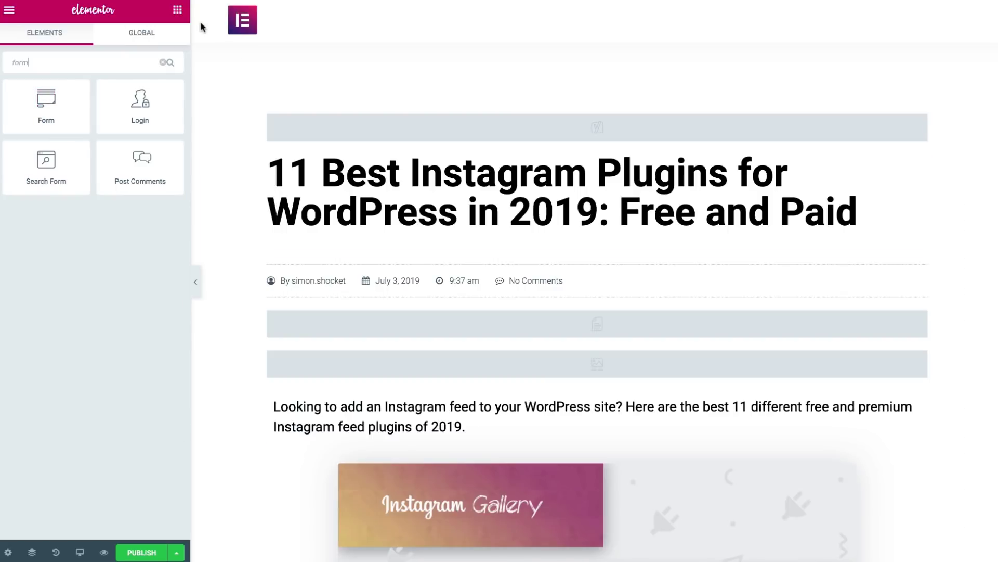
{"action": "left_click", "coordinate": [180, 12]}
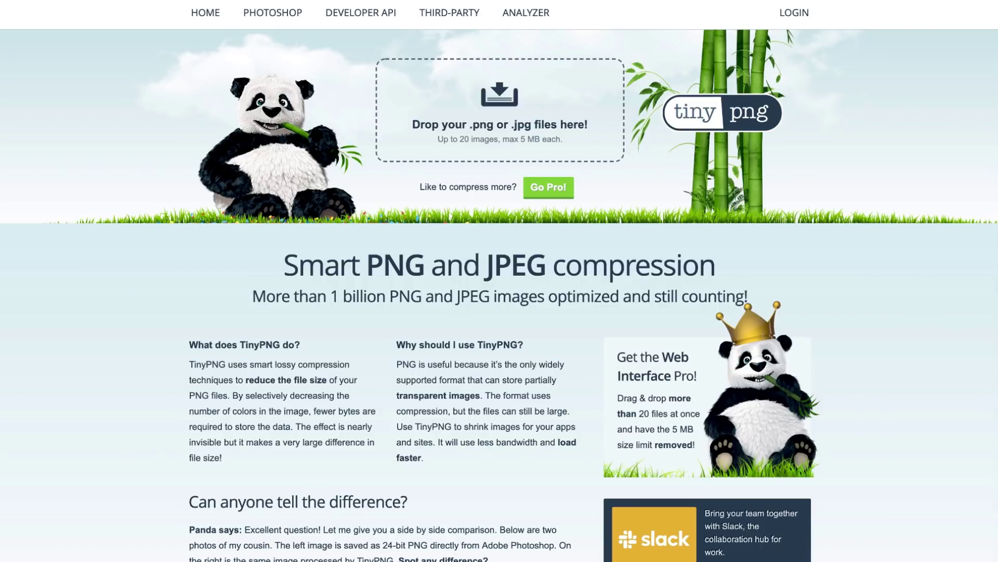
- Drop two JPG photos onto TinyPNG, shrinking each by 86% (312.0 KB to 42.9 KB)
{"action": "left_click_drag", "start_coordinate": [997, 340], "coordinate": [485, 91]}
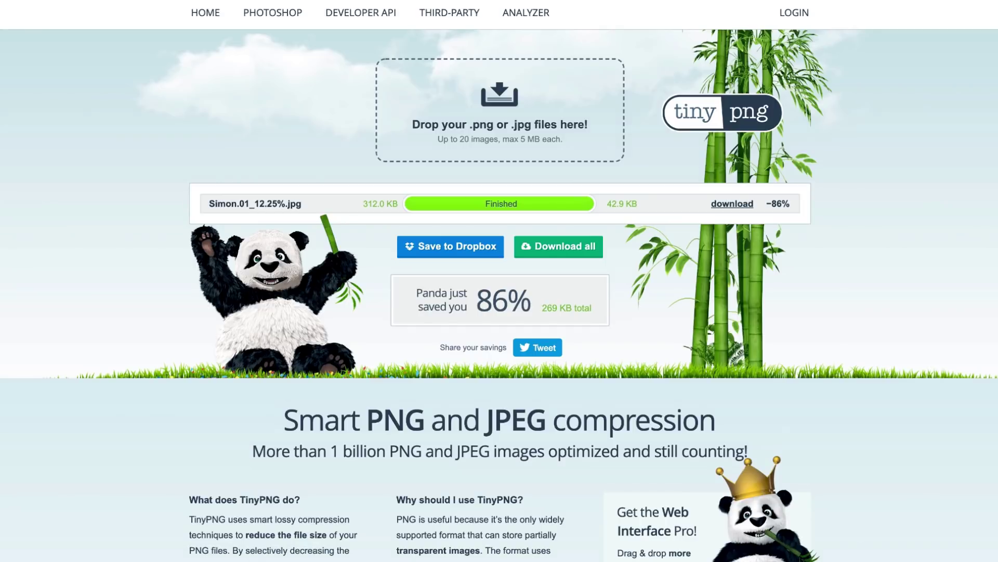
{"action": "left_click_drag", "start_coordinate": [818, 236], "coordinate": [499, 140]}
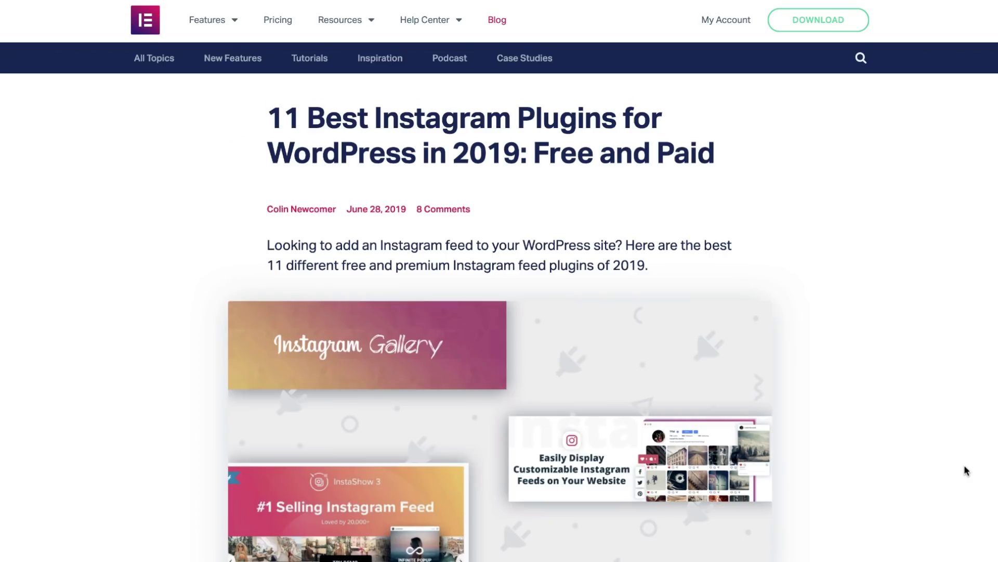
- Title the Instagram Feed image 'instagram feed plugin' and paste the same text as its alt text
{"action": "scroll", "coordinate": [965, 470], "scroll_direction": "down", "scroll_amount": 9}
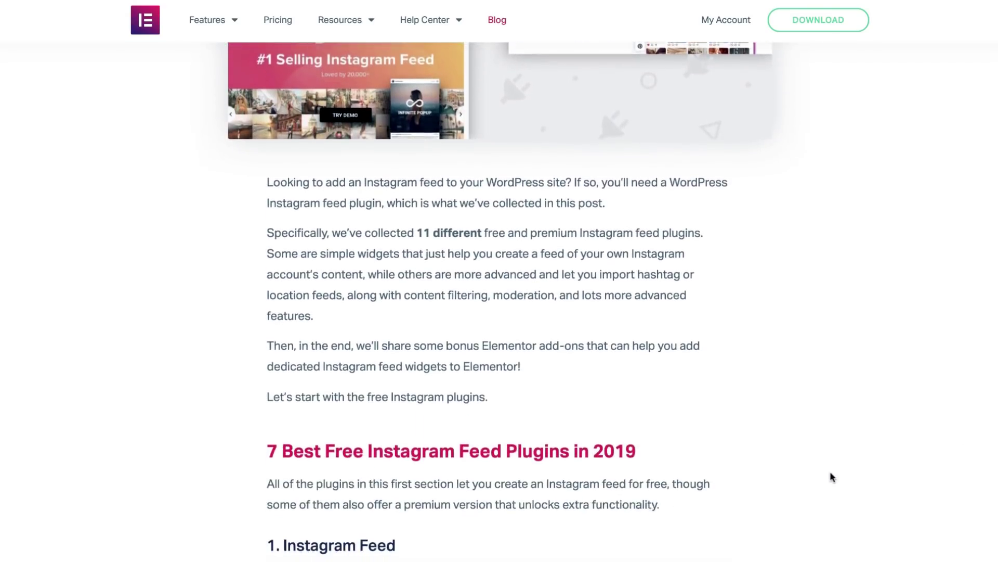
{"action": "scroll", "coordinate": [831, 476], "scroll_direction": "down", "scroll_amount": 12}
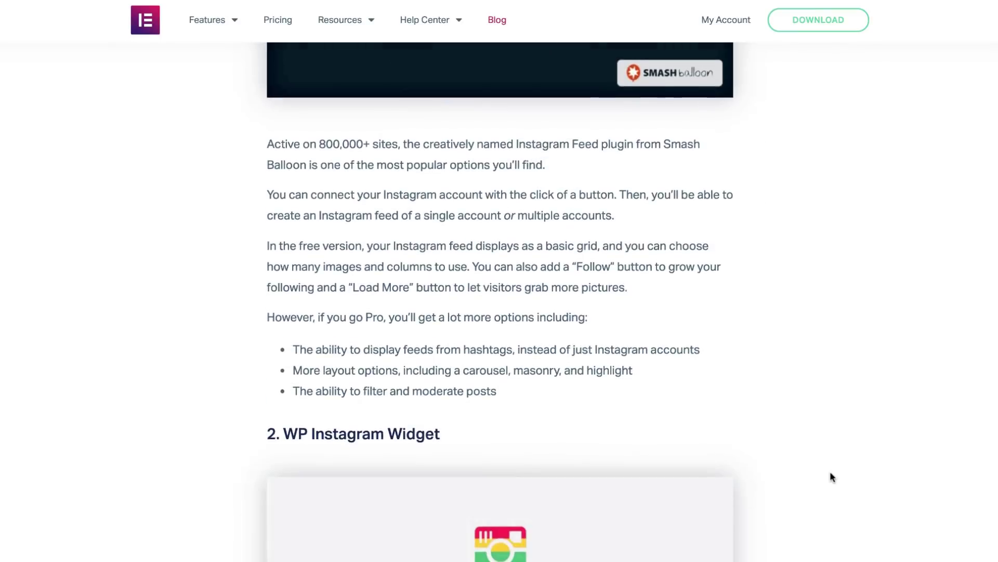
{"action": "scroll", "coordinate": [831, 475], "scroll_direction": "down", "scroll_amount": 12}
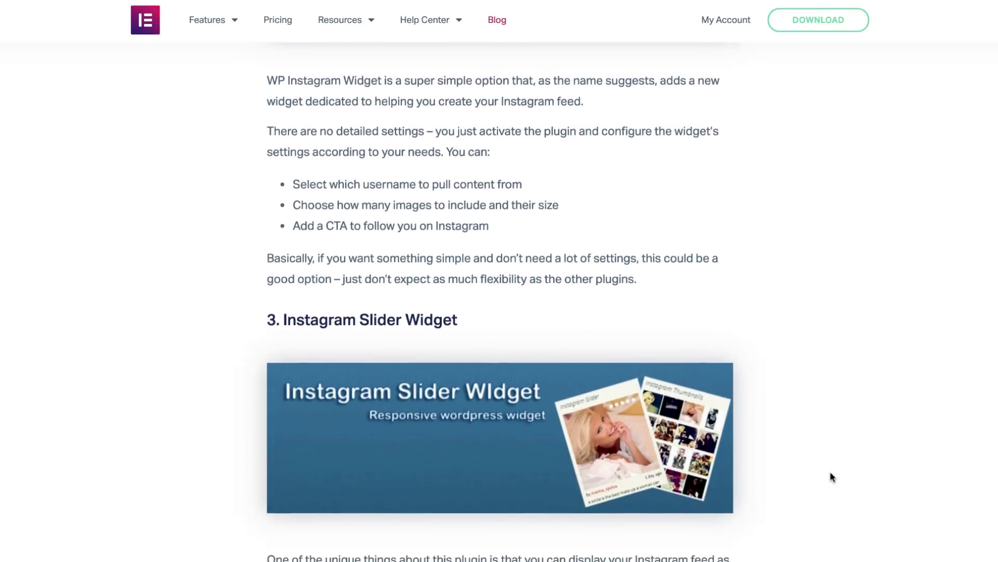
{"action": "scroll", "coordinate": [831, 475], "scroll_direction": "down", "scroll_amount": 5}
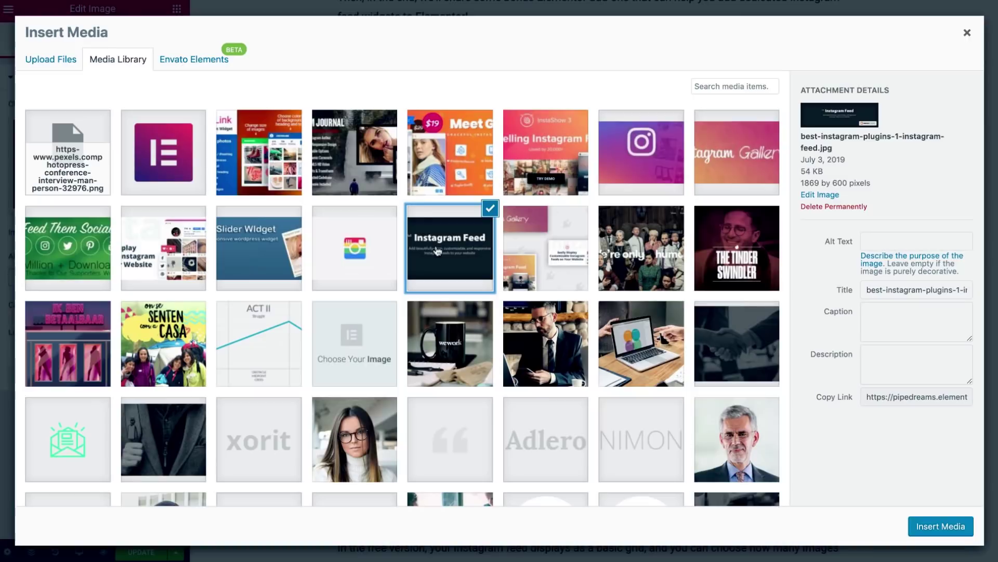
{"action": "left_click", "coordinate": [909, 290]}
{"action": "key", "text": "ctrl+a"}
{"action": "key", "text": "BackSpace"}
{"action": "type", "text": "instagram"}
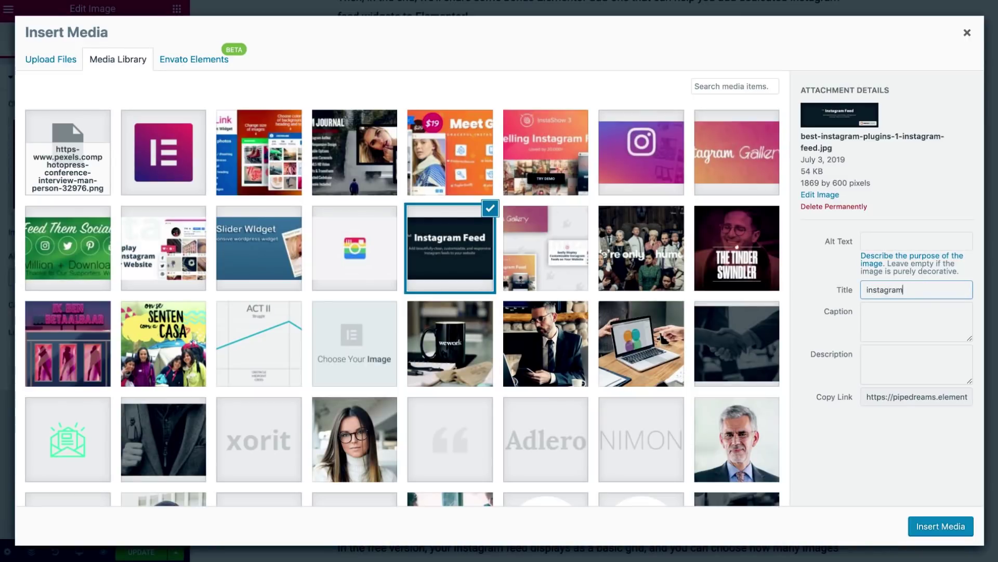
{"action": "type", "text": " feed plugin"}
{"action": "key", "text": "ctrl+a"}
{"action": "key", "text": "ctrl+c"}
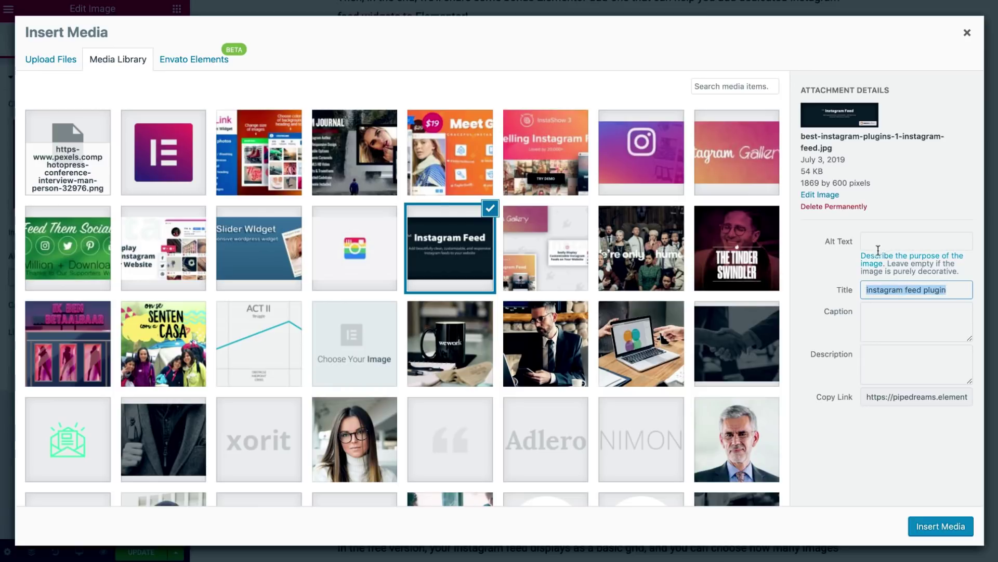
{"action": "left_click", "coordinate": [873, 241]}
{"action": "key", "text": "ctrl+v"}
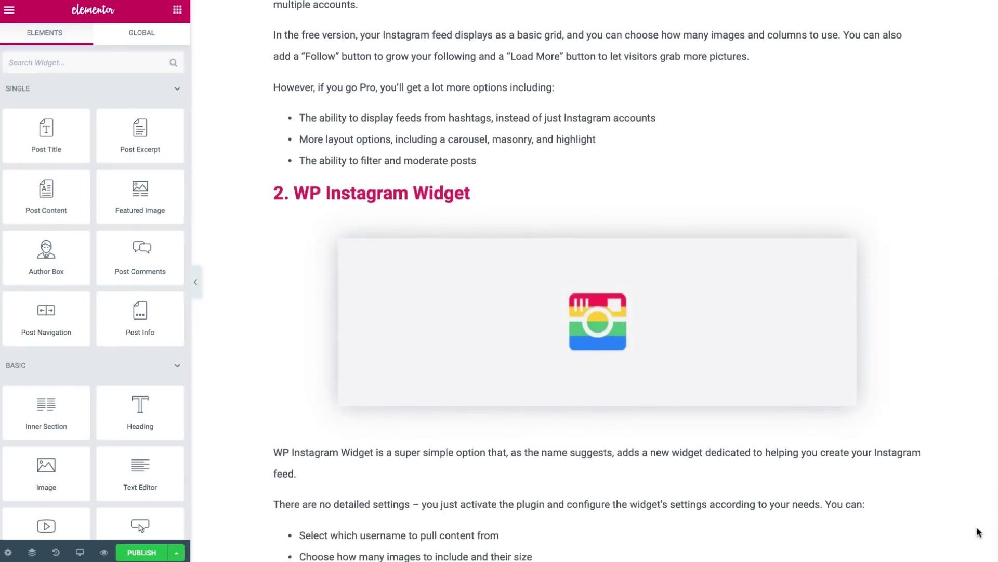
- Scroll down through the post's content in the Elementor editor
{"action": "scroll", "coordinate": [979, 532], "scroll_direction": "down", "scroll_amount": 5}
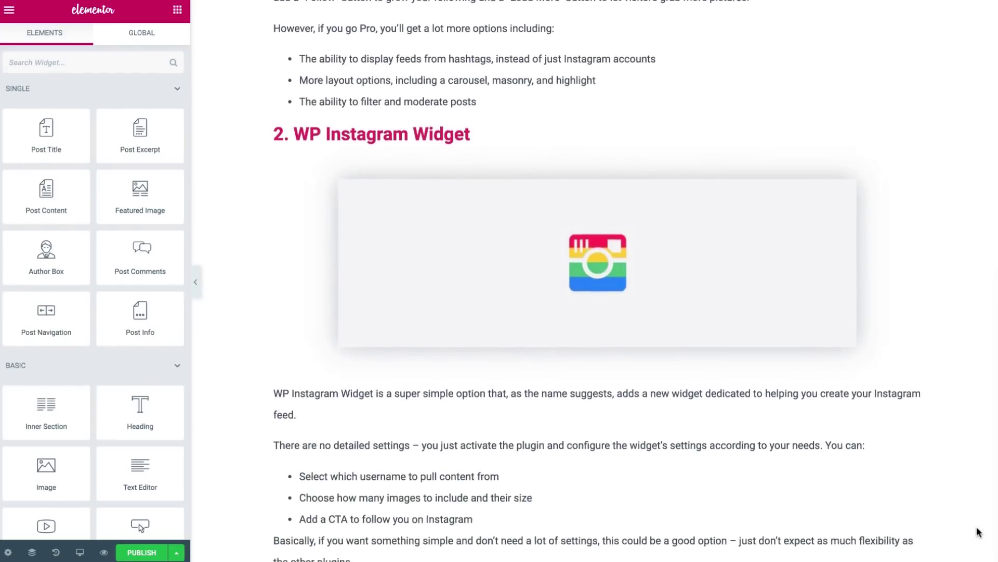
{"action": "scroll", "coordinate": [979, 531], "scroll_direction": "down", "scroll_amount": 8}
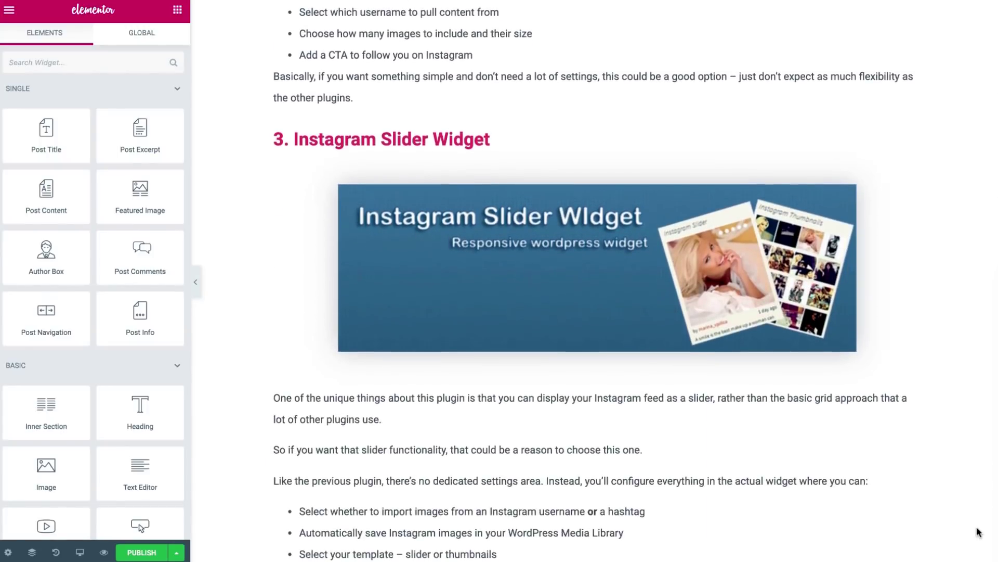
{"action": "scroll", "coordinate": [980, 532], "scroll_direction": "down", "scroll_amount": 8}
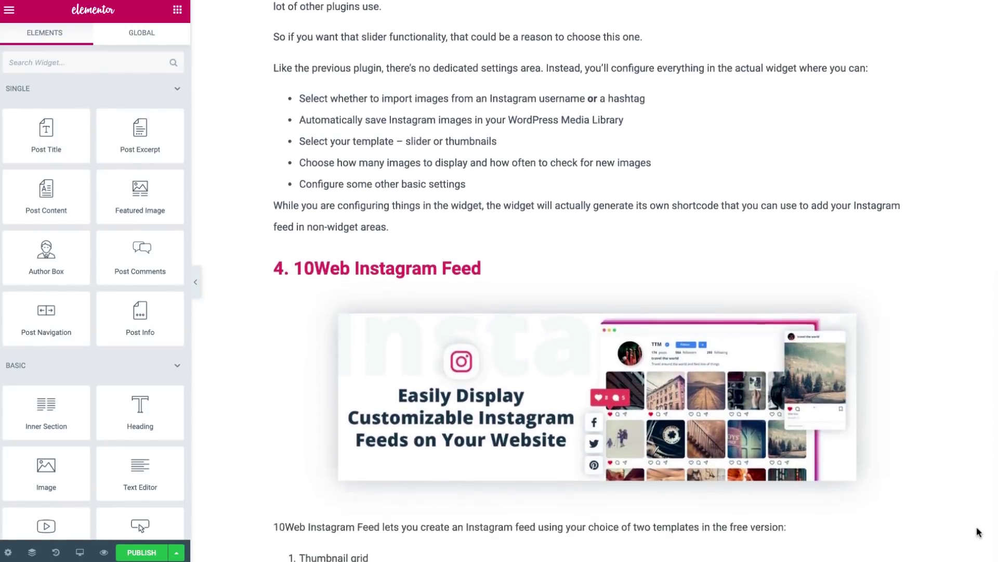
{"action": "scroll", "coordinate": [980, 532], "scroll_direction": "down", "scroll_amount": 8}
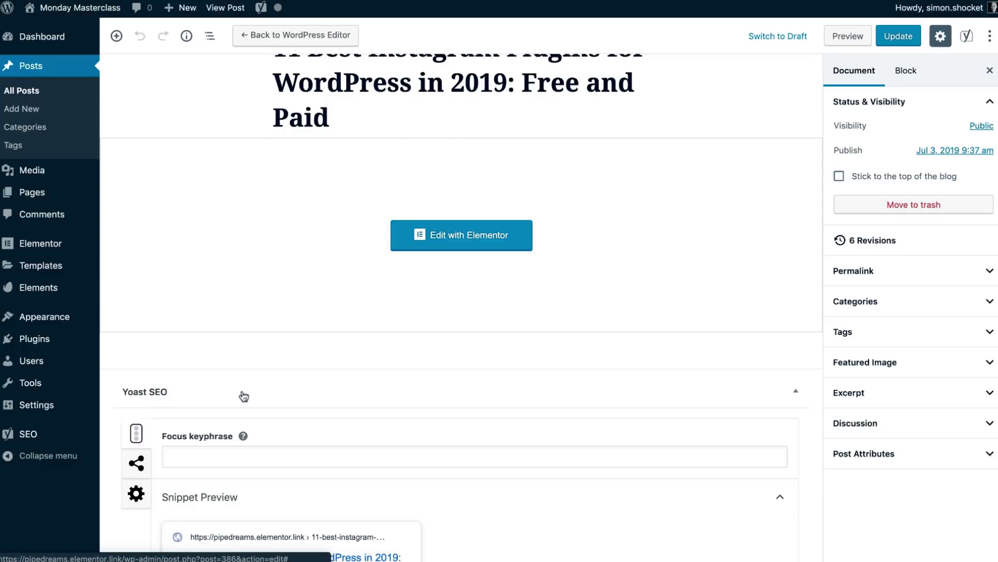
{"action": "scroll", "coordinate": [243, 396], "scroll_direction": "down", "scroll_amount": 5}
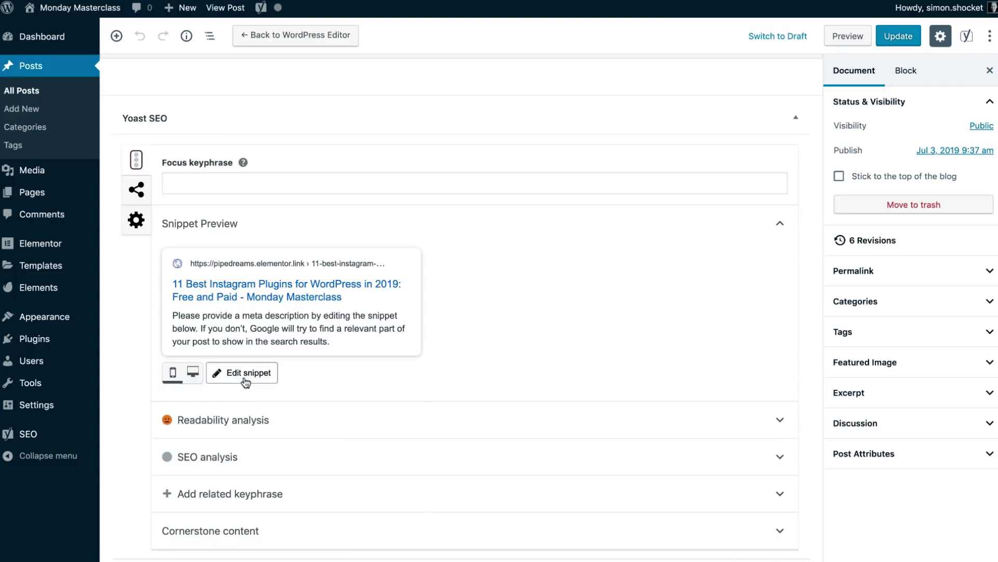
- Open the Yoast snippet editor and delete all default variables from the SEO title
{"action": "left_click", "coordinate": [246, 381]}
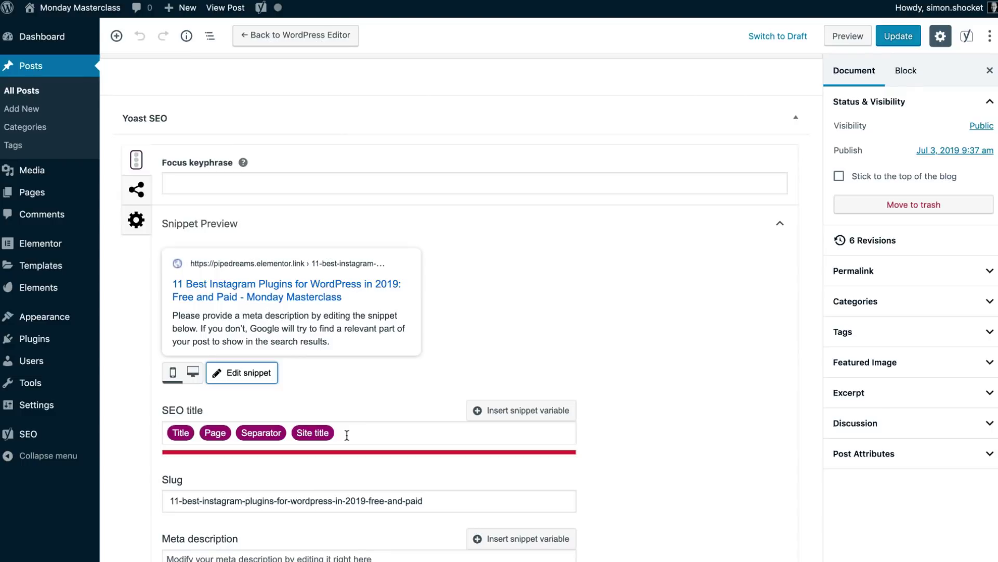
{"action": "left_click", "coordinate": [347, 435]}
{"action": "key", "text": "ctrl+a"}
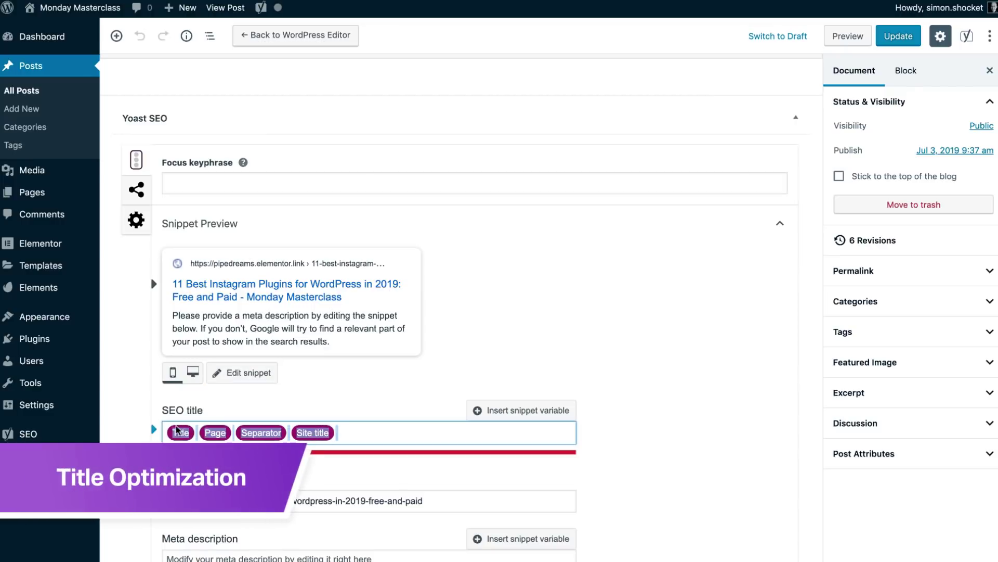
{"action": "key", "text": "BackSpace"}
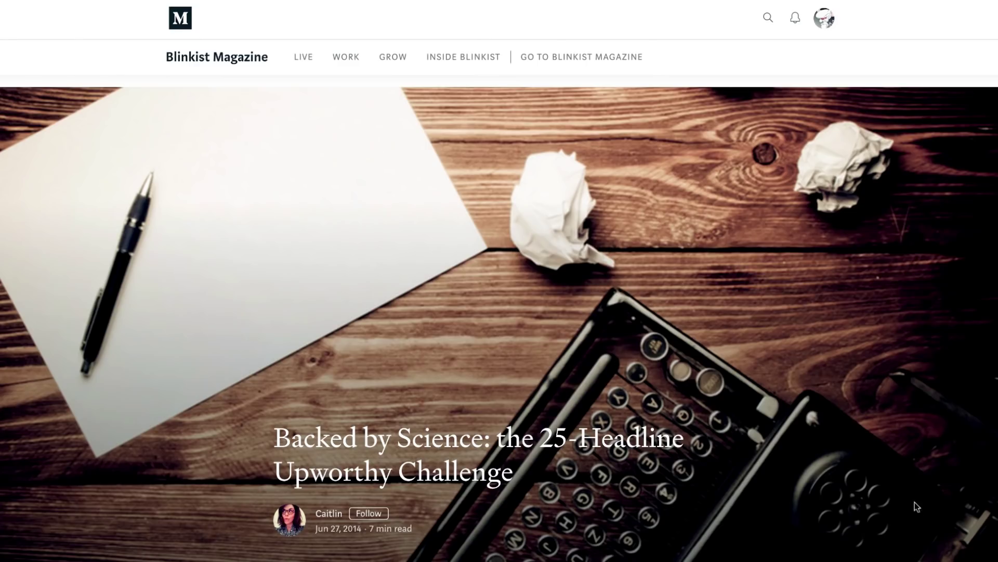
- Paste '11 Best Instagram Plugins for WordPress in 2019: Free and Paid' as the SEO title
{"action": "scroll", "coordinate": [901, 467], "scroll_direction": "down", "scroll_amount": 6}
{"action": "scroll", "coordinate": [900, 468], "scroll_direction": "down", "scroll_amount": 15}
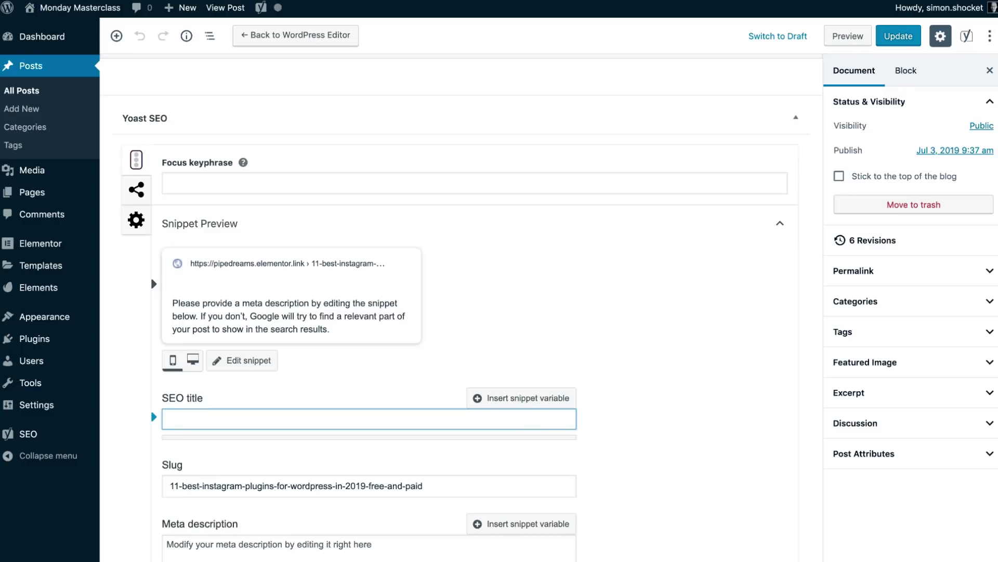
{"action": "type", "text": "11 Best Instagram Plugins for WordPress in 2019: Free and Paid"}
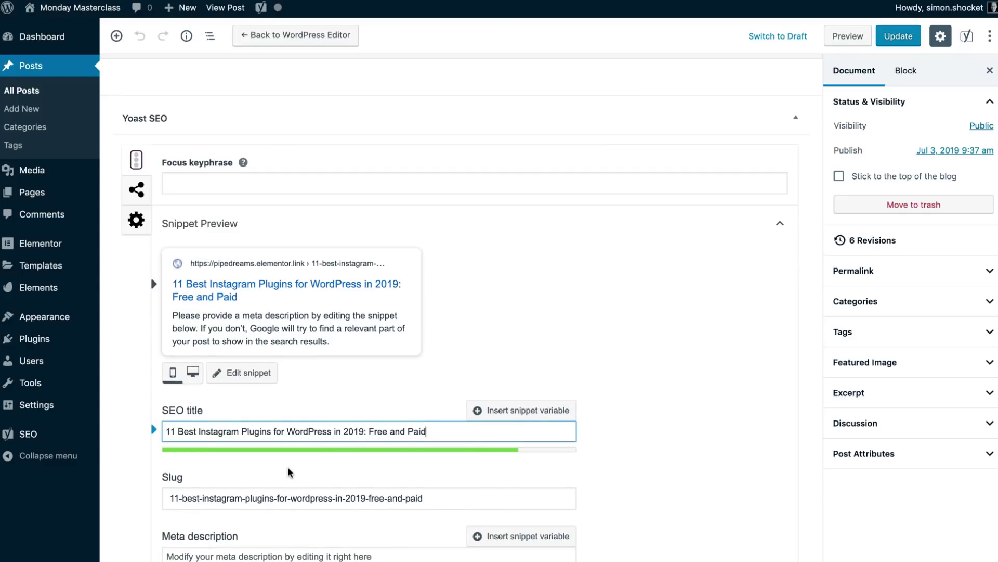
{"action": "scroll", "coordinate": [290, 472], "scroll_direction": "down", "scroll_amount": 2}
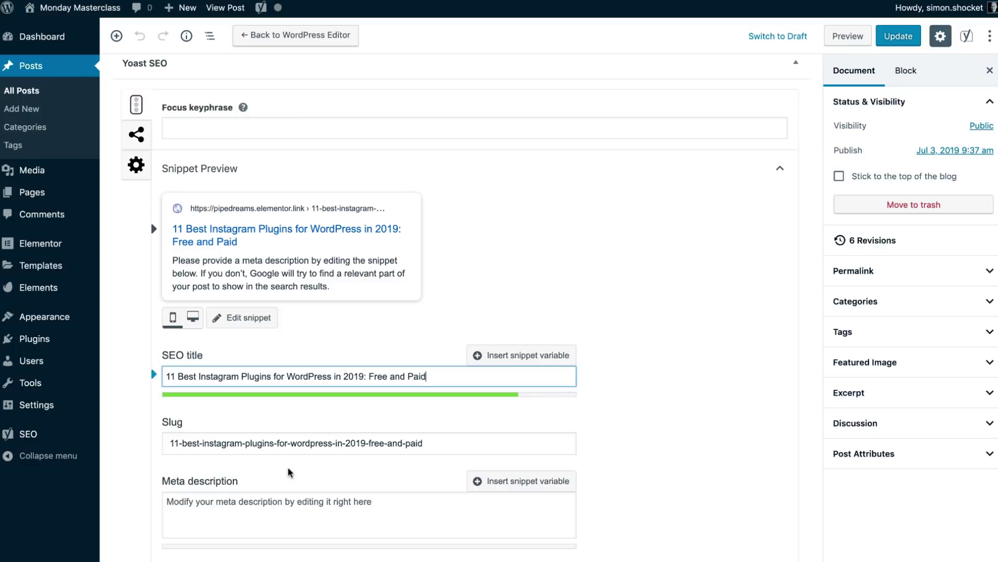
{"action": "left_click", "coordinate": [289, 472]}
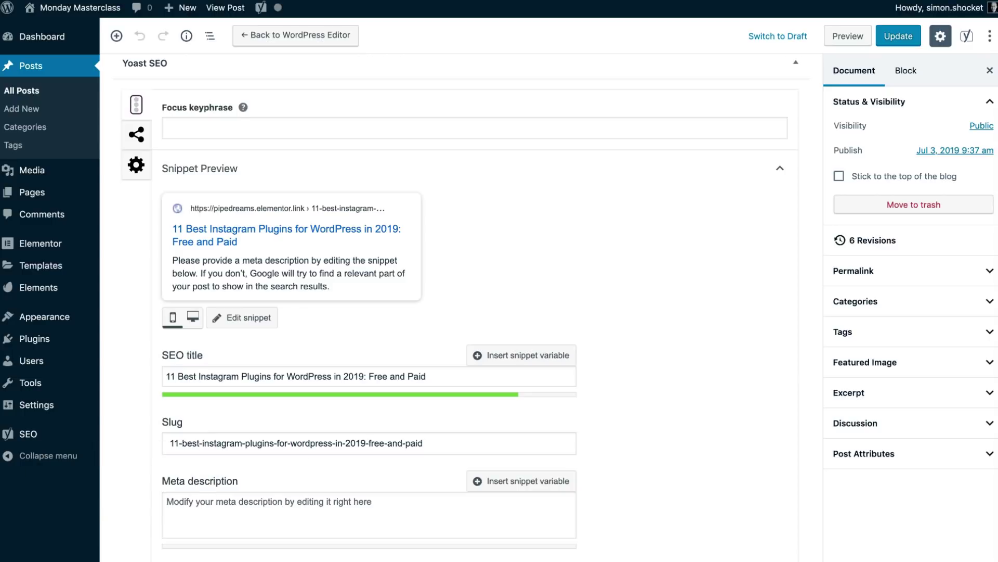
- Shorten the slug to best-instagram-plugins-wordpress
{"action": "left_click", "coordinate": [437, 443]}
{"action": "left_click_drag", "start_coordinate": [436, 443], "coordinate": [169, 443]}
{"action": "left_click", "coordinate": [189, 443]}
{"action": "key", "text": "BackSpace"}
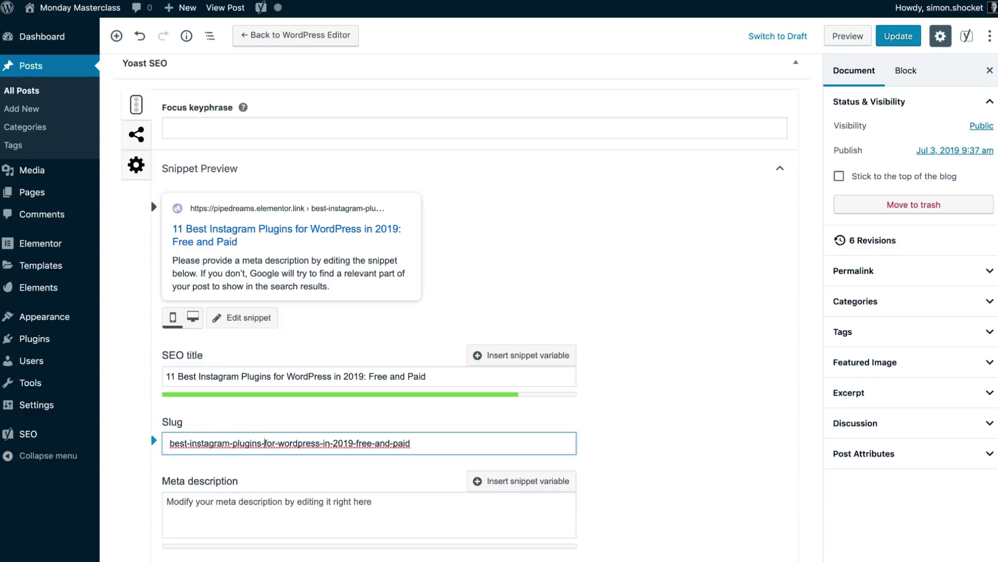
{"action": "left_click", "coordinate": [266, 443]}
{"action": "key", "text": "Delete"}
{"action": "key", "text": "Delete"}
{"action": "key", "text": "Delete"}
{"action": "key", "text": "Delete"}
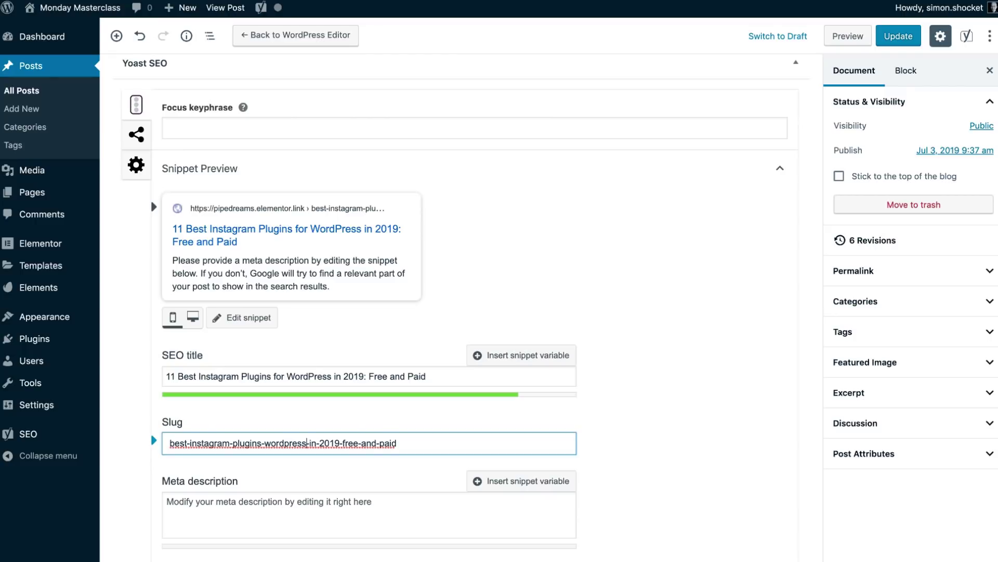
{"action": "key", "text": "shift+End"}
{"action": "key", "text": "BackSpace"}
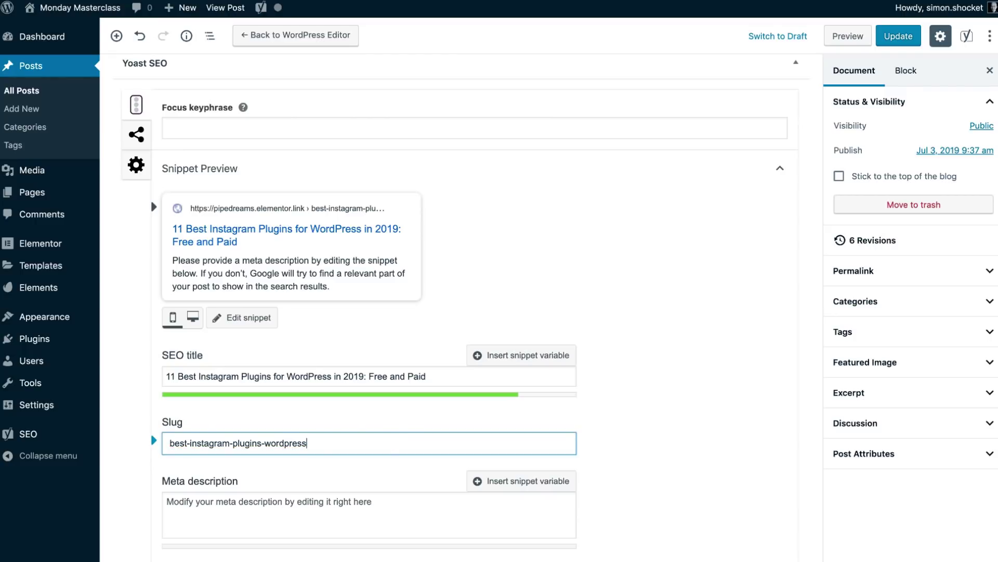
{"action": "left_click", "coordinate": [291, 465]}
- Paste in a meta description introducing the 11 best free and premium Instagram feed plugins
{"action": "scroll", "coordinate": [291, 464], "scroll_direction": "down", "scroll_amount": 2}
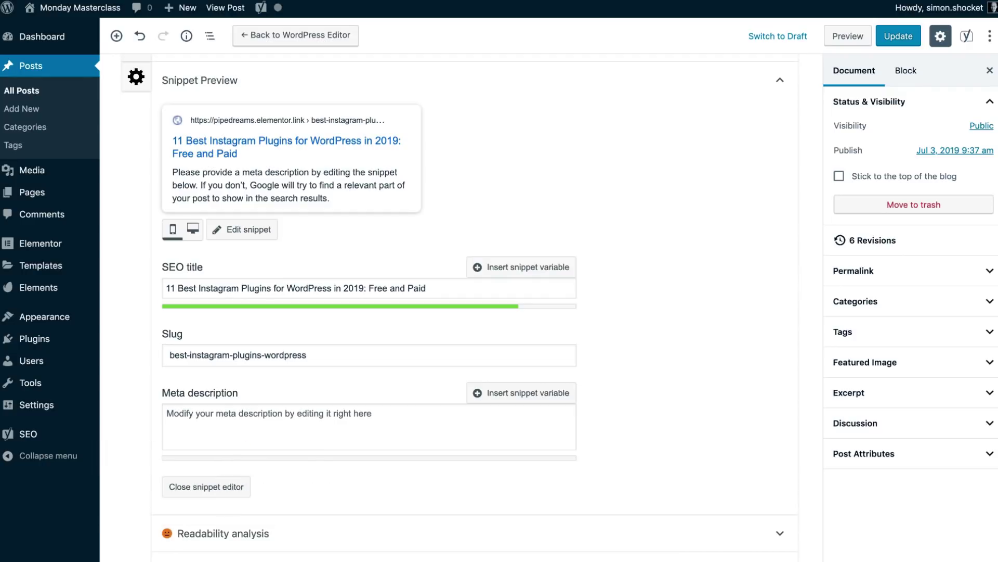
{"action": "left_click", "coordinate": [261, 414]}
{"action": "type", "text": "Looking to add an Instagram feed to your WordPress site? Here are the best 11 different free and premium Instagram feed plugins of 2019."}
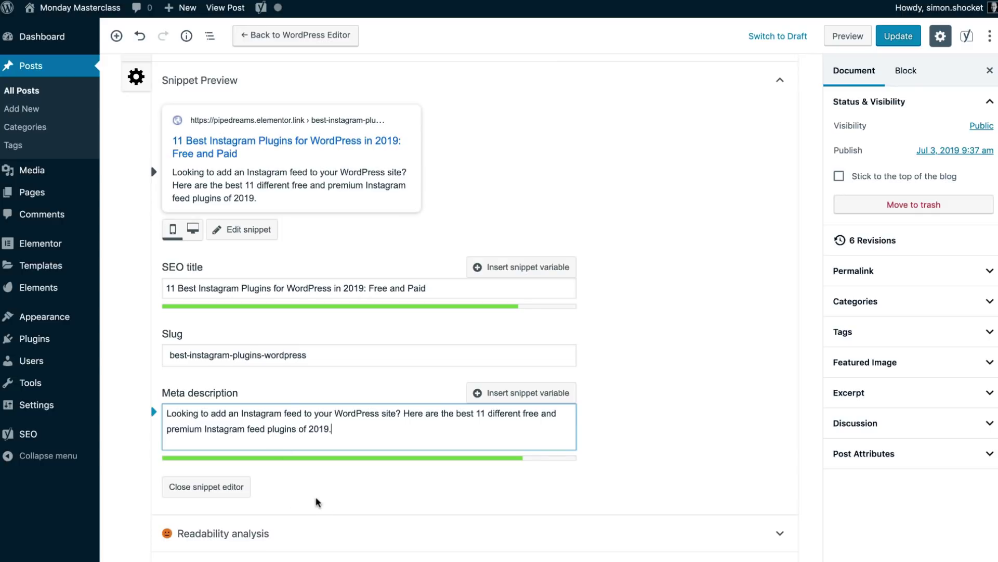
{"action": "left_click", "coordinate": [243, 494]}
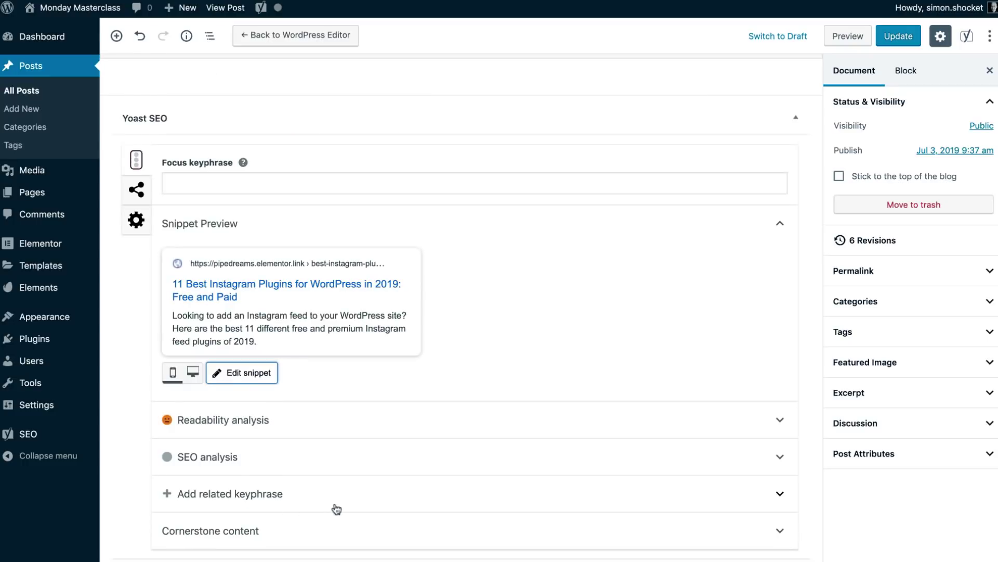
{"action": "scroll", "coordinate": [452, 339], "scroll_direction": "up", "scroll_amount": 6}
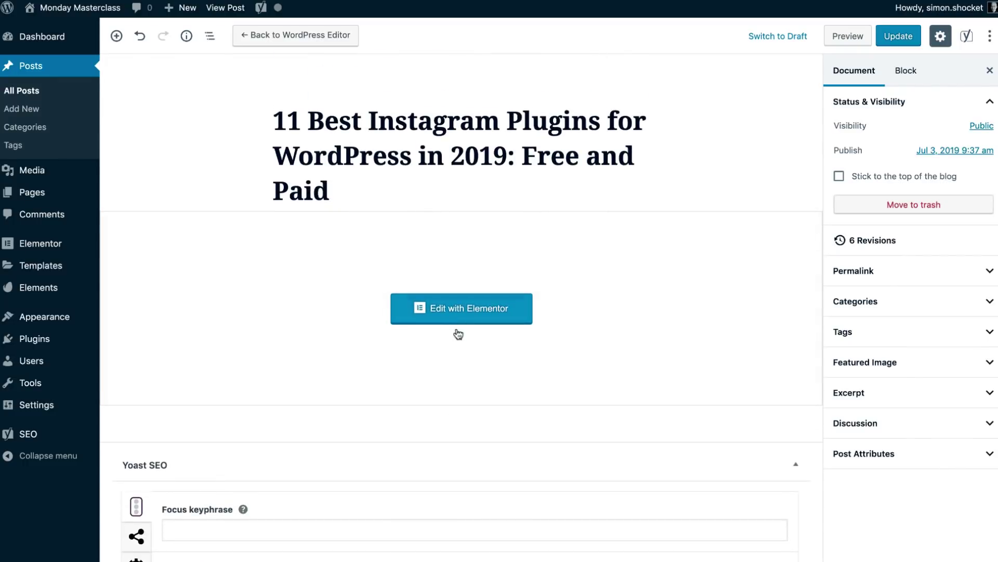
- Open the Instagram plugins post with Elementor and scroll down through it and back up
{"action": "left_click", "coordinate": [457, 319]}
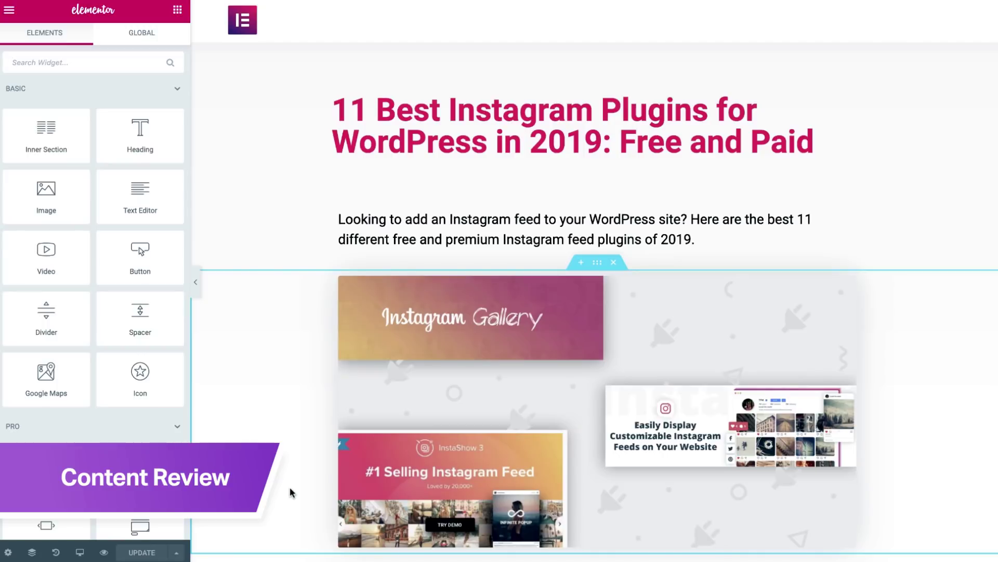
{"action": "scroll", "coordinate": [947, 536], "scroll_direction": "down", "scroll_amount": 6}
{"action": "scroll", "coordinate": [946, 532], "scroll_direction": "down", "scroll_amount": 10}
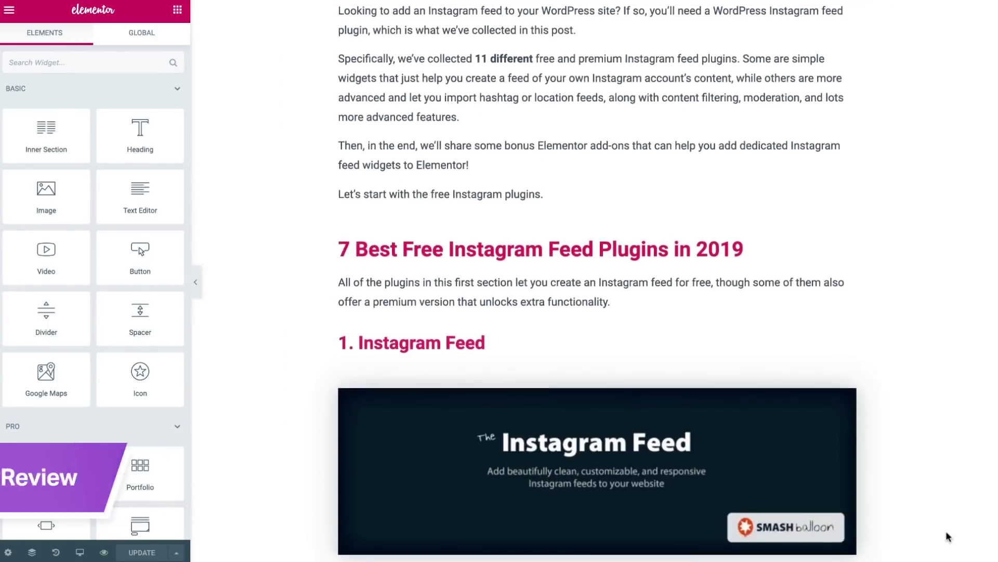
{"action": "scroll", "coordinate": [946, 536], "scroll_direction": "down", "scroll_amount": 12}
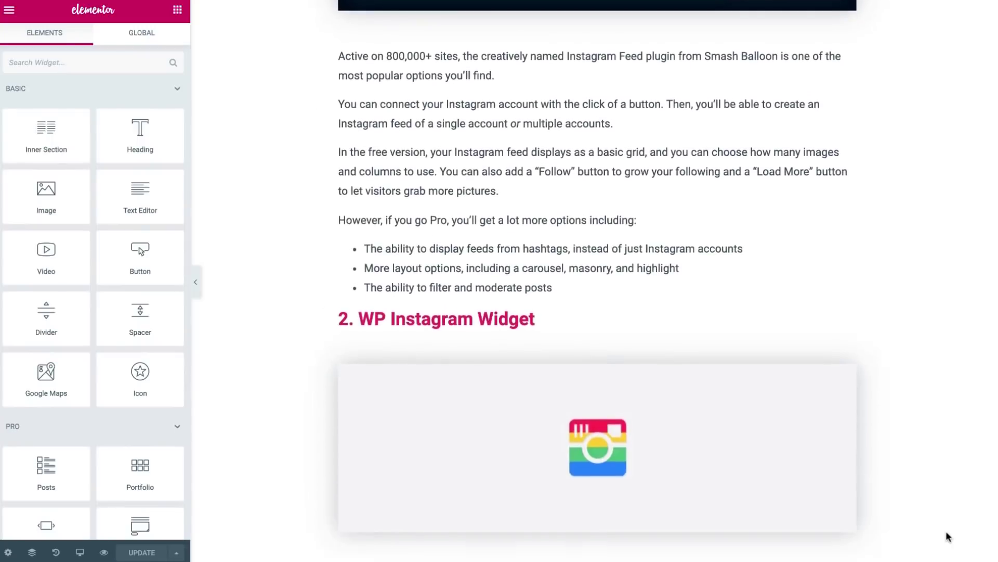
{"action": "scroll", "coordinate": [947, 530], "scroll_direction": "up", "scroll_amount": 2}
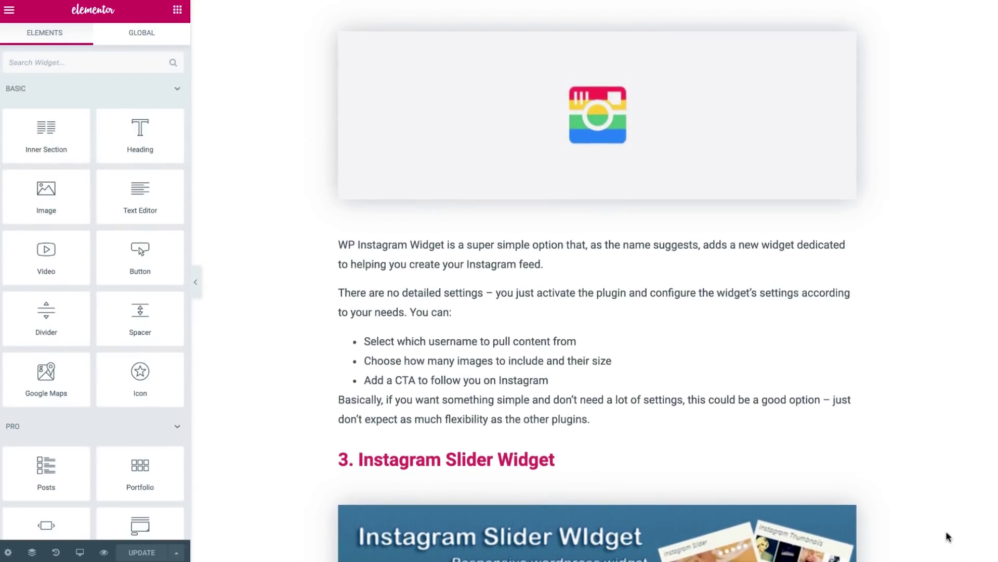
{"action": "scroll", "coordinate": [946, 532], "scroll_direction": "up", "scroll_amount": 10}
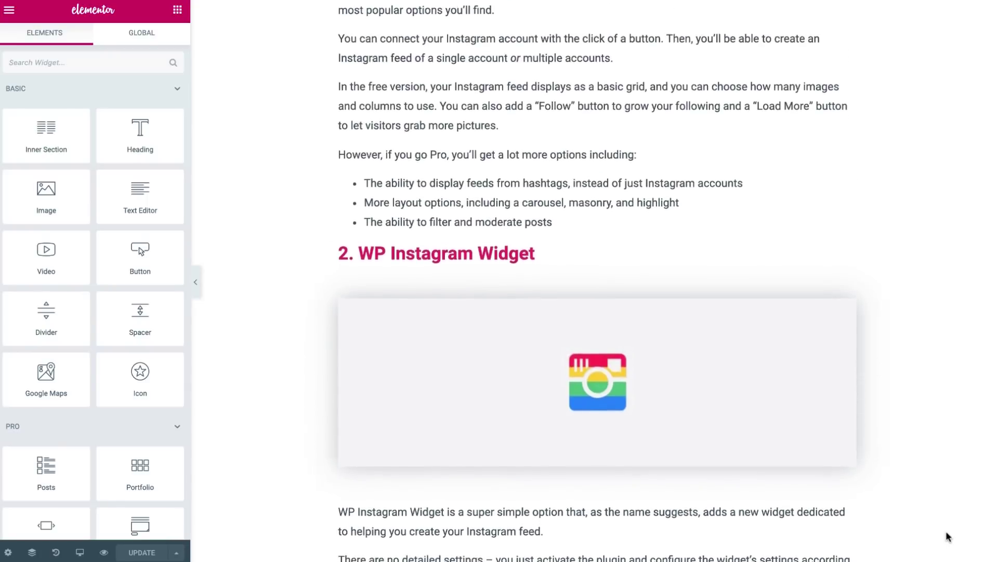
{"action": "scroll", "coordinate": [947, 535], "scroll_direction": "up", "scroll_amount": 14}
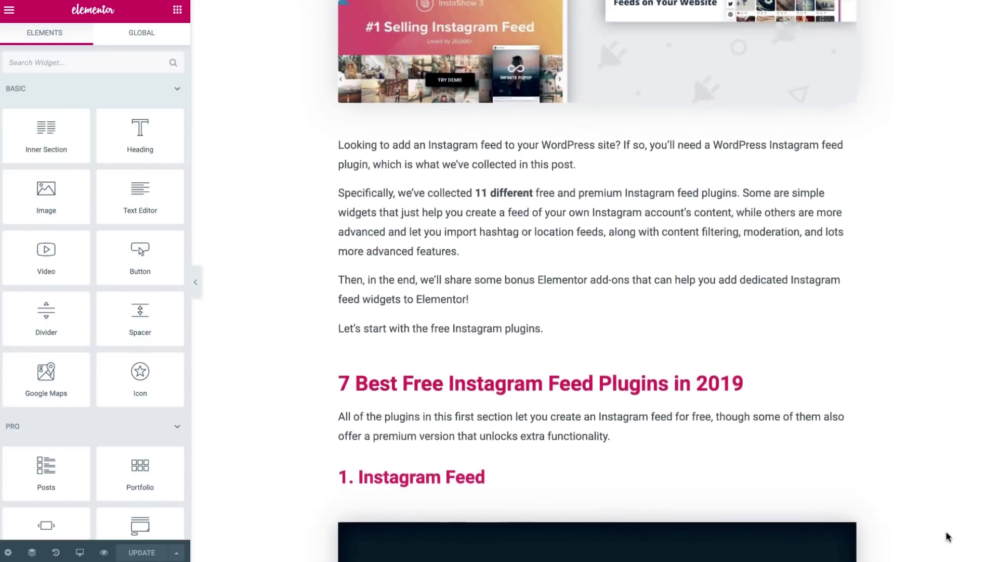
{"action": "scroll", "coordinate": [946, 531], "scroll_direction": "up", "scroll_amount": 6}
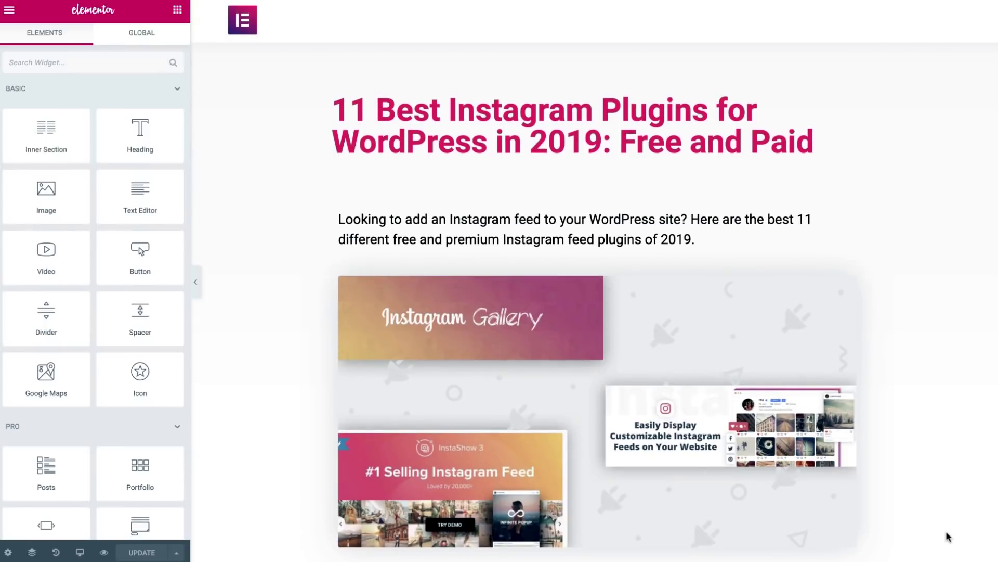
- Open the 'Monday Masterclass: How to Create Epic Blog Posts' article and scroll through its content
{"action": "scroll", "coordinate": [908, 494], "scroll_direction": "down", "scroll_amount": 4}
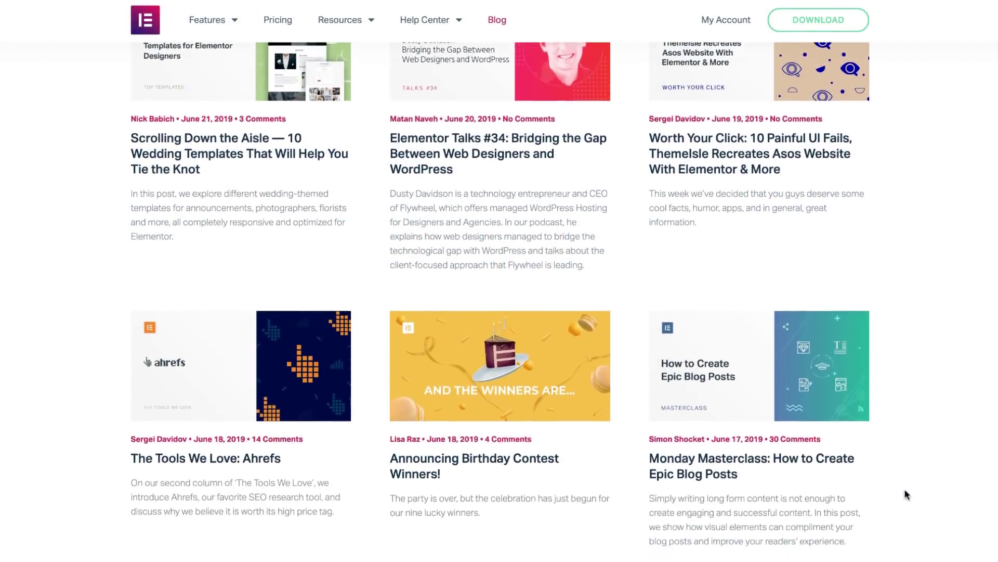
{"action": "scroll", "coordinate": [908, 494], "scroll_direction": "down", "scroll_amount": 3}
{"action": "left_click", "coordinate": [735, 317]}
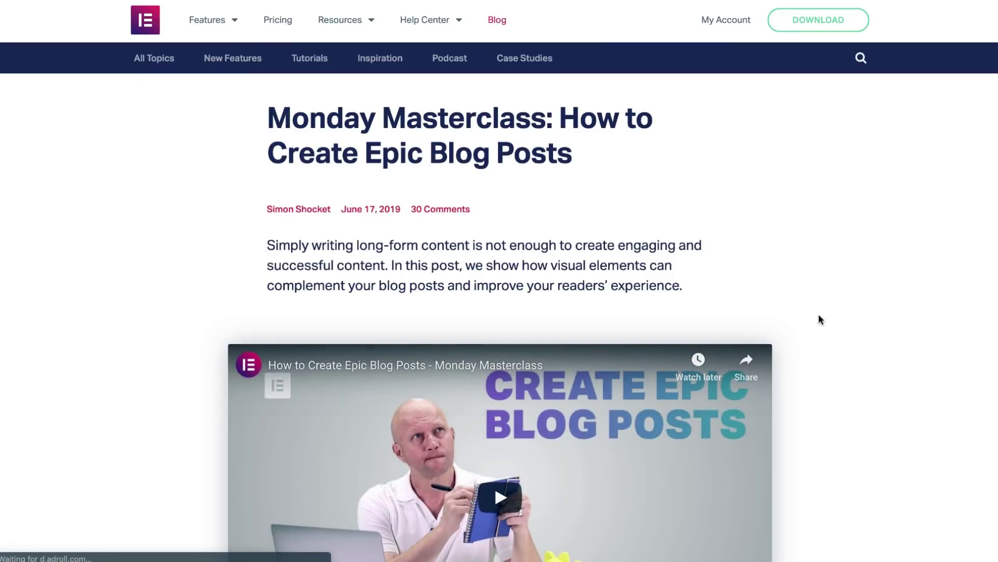
{"action": "scroll", "coordinate": [851, 366], "scroll_direction": "down", "scroll_amount": 9}
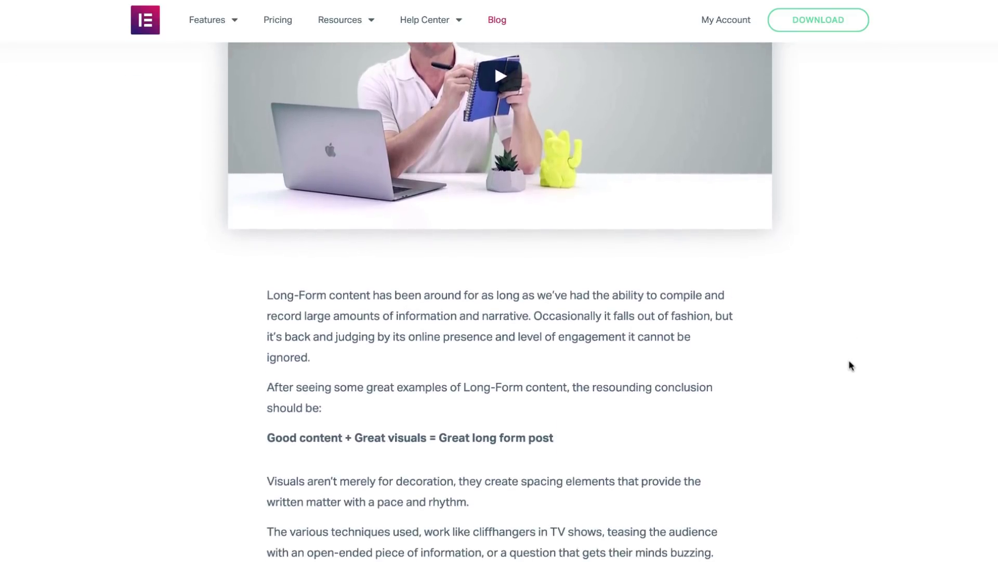
{"action": "scroll", "coordinate": [851, 366], "scroll_direction": "down", "scroll_amount": 6}
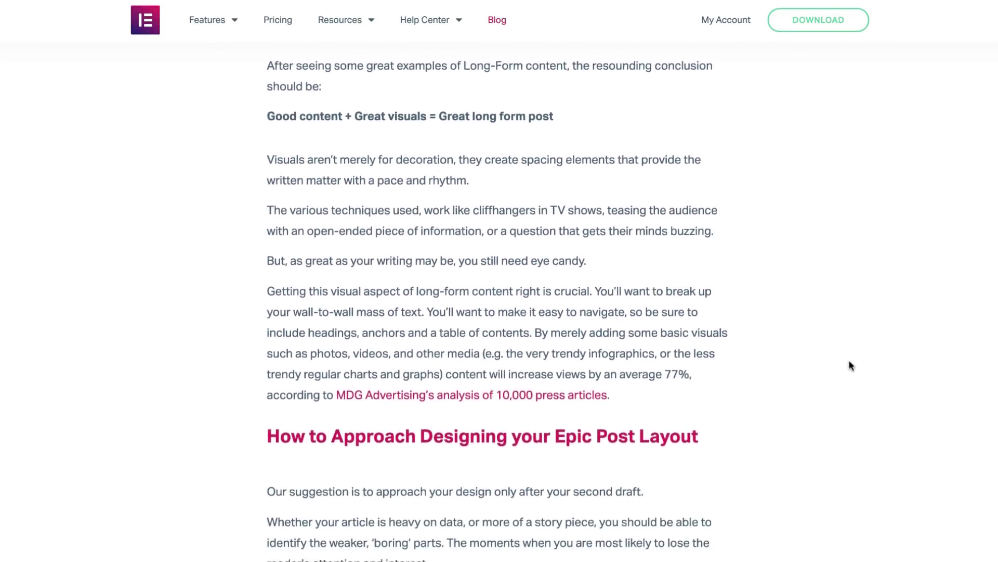
{"action": "scroll", "coordinate": [850, 366], "scroll_direction": "down", "scroll_amount": 10}
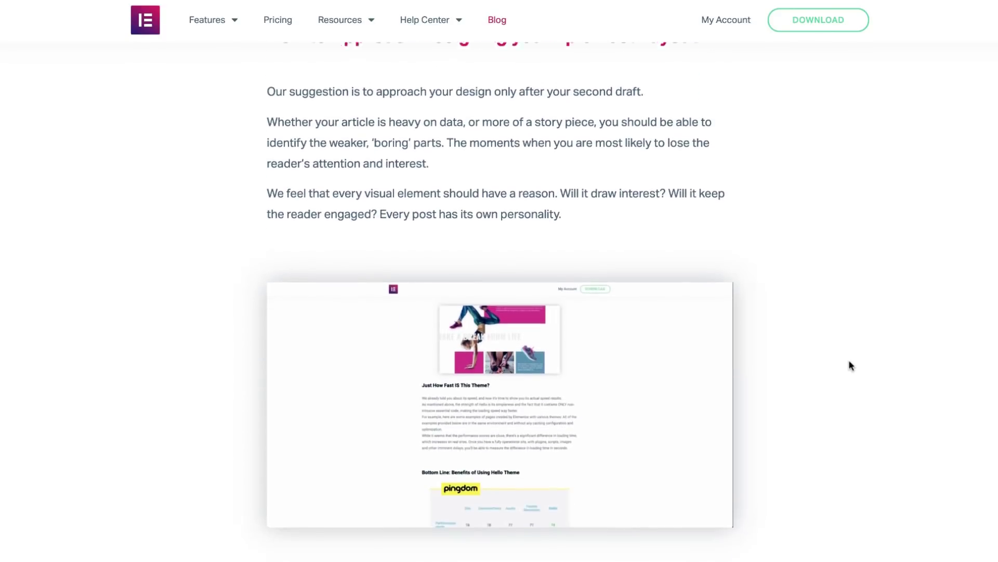
{"action": "scroll", "coordinate": [851, 366], "scroll_direction": "down", "scroll_amount": 2}
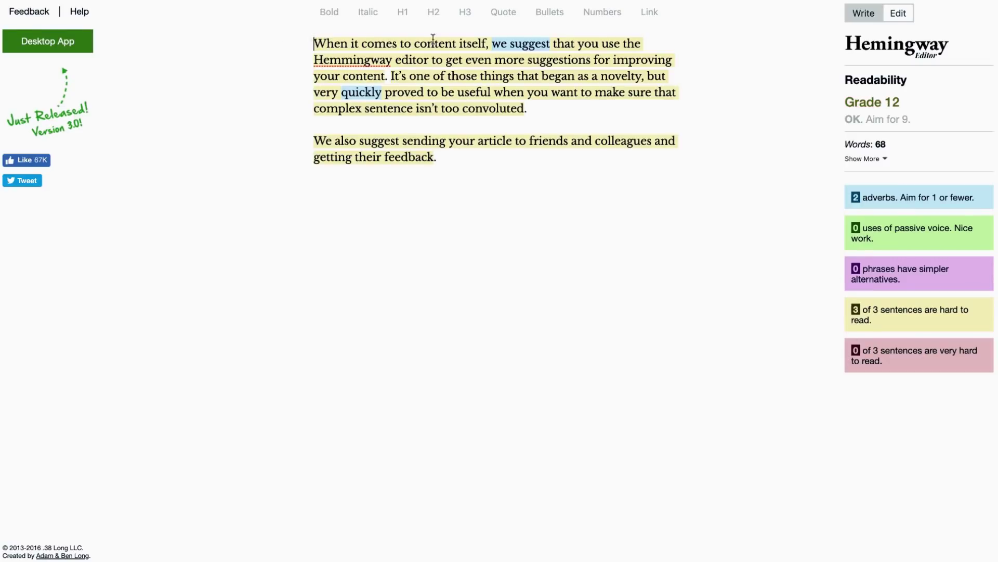
- Trim the first paragraph: shorten its opening, cut 'to get even more suggestions' and 'one of those things that'
{"action": "left_click_drag", "start_coordinate": [501, 44], "coordinate": [245, 50]}
{"action": "key", "text": "BackSpace"}
{"action": "type", "text": "W"}
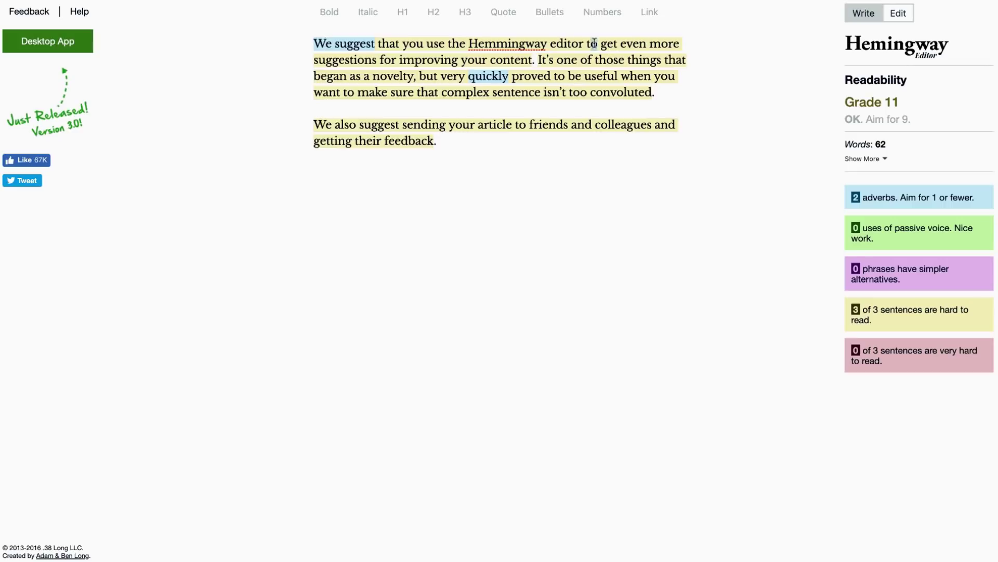
{"action": "mouse_move", "coordinate": [589, 43]}
{"action": "left_mouse_down"}
{"action": "mouse_move", "coordinate": [377, 60]}
{"action": "mouse_move", "coordinate": [600, 60]}
{"action": "left_mouse_up"}
{"action": "key", "text": "BackSpace"}
{"action": "left_click", "coordinate": [400, 60]}
{"action": "key", "text": "Delete"}
{"action": "key", "text": "Delete"}
{"action": "key", "text": "BackSpace"}
{"action": "key", "text": "BackSpace"}
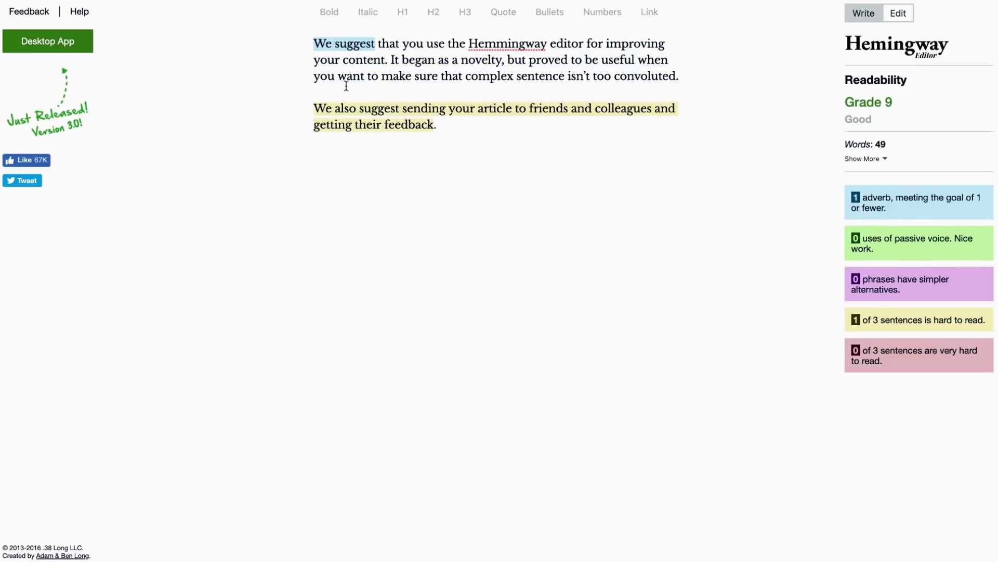
- Replace 'sending' with 'asking' and 'and' with 'for', and delete 'article', the extra 'to' and 'getting'
{"action": "double_click", "coordinate": [419, 109]}
{"action": "type", "text": "asking"}
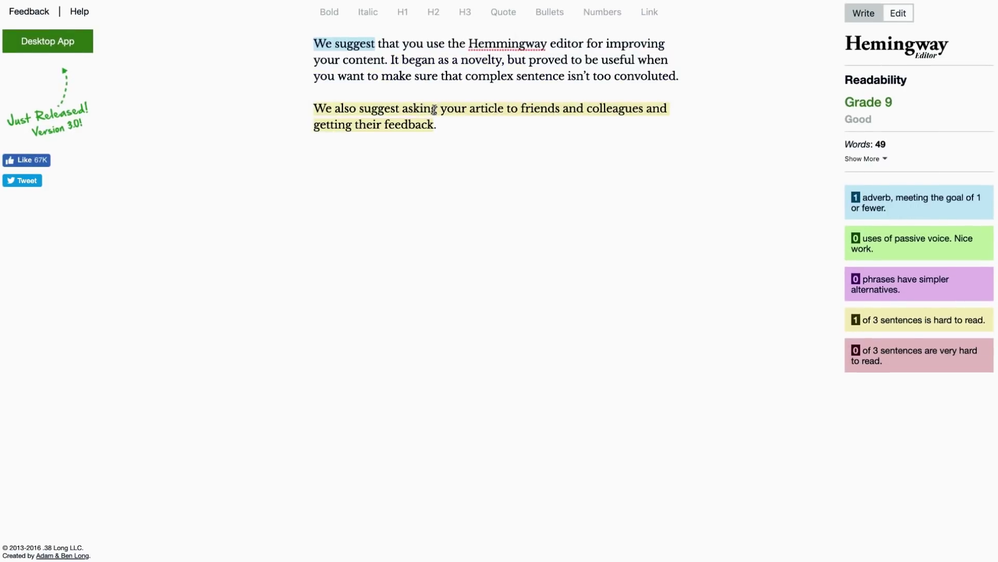
{"action": "double_click", "coordinate": [475, 109]}
{"action": "key", "text": "BackSpace"}
{"action": "double_click", "coordinate": [475, 109]}
{"action": "key", "text": "BackSpace"}
{"action": "double_click", "coordinate": [603, 108]}
{"action": "type", "text": "for"}
{"action": "double_click", "coordinate": [634, 109]}
{"action": "key", "text": "BackSpace"}
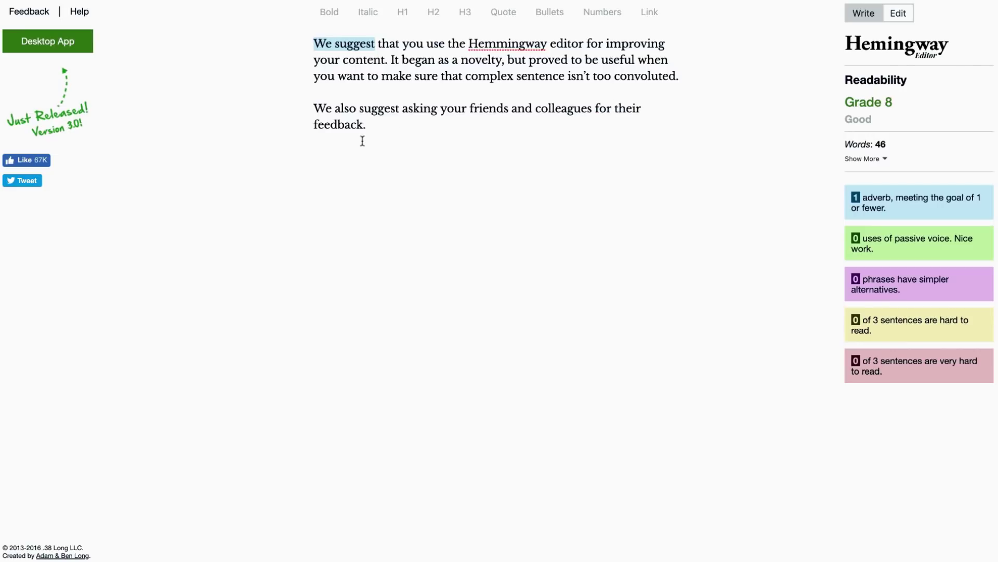
- Replace the hedging 'We suggest opening' with 'Use' so the sentence reads 'Use the'
{"action": "mouse_move", "coordinate": [331, 46]}
{"action": "left_click_drag", "start_coordinate": [372, 44], "coordinate": [306, 47]}
{"action": "type", "text": "Use"}
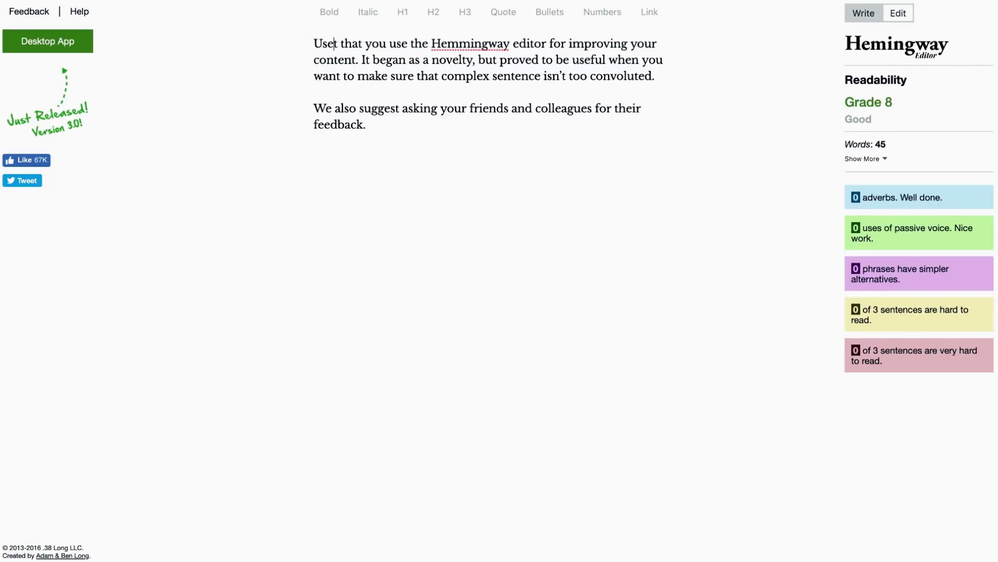
{"action": "key", "text": "Delete"}
{"action": "key", "text": "Delete"}
{"action": "key", "text": "Delete"}
{"action": "key", "text": "Delete"}
{"action": "key", "text": "Delete"}
{"action": "key", "text": "Delete"}
{"action": "key", "text": "Delete"}
{"action": "key", "text": "Delete"}
{"action": "key", "text": "Delete"}
{"action": "key", "text": "Delete"}
{"action": "key", "text": "Delete"}
{"action": "key", "text": "Delete"}
{"action": "key", "text": "Delete"}
{"action": "key", "text": "Delete"}
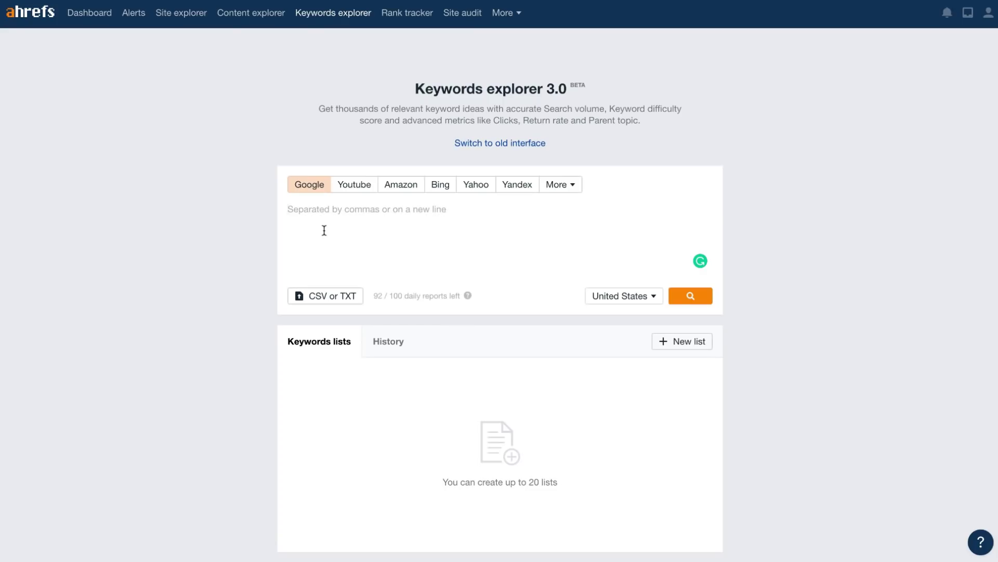
- Search 'instagram, wordpress, plugin' in Keywords Explorer and browse all related keyword ideas
{"action": "type", "text": "instagr"}
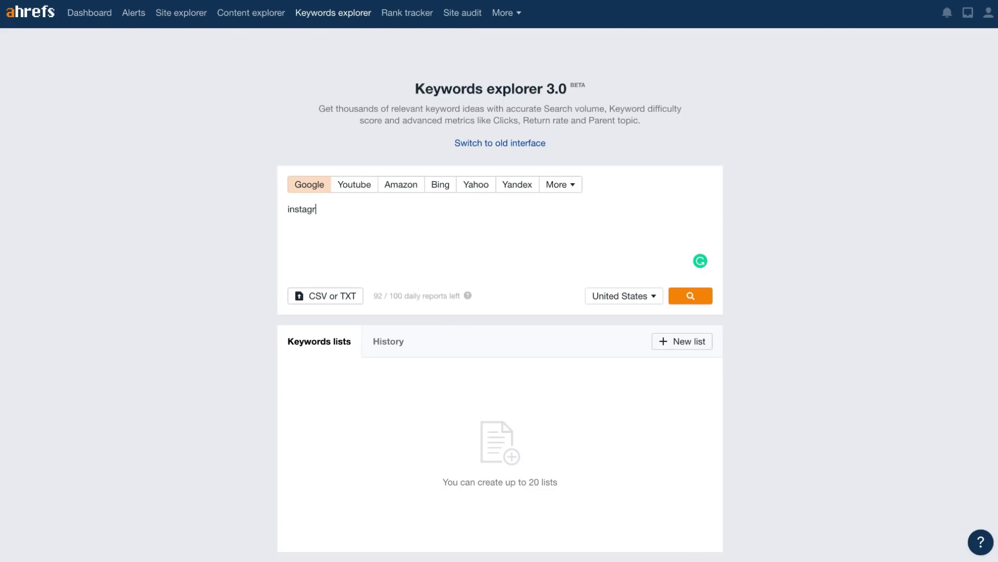
{"action": "type", "text": "am, wordpress, plugin"}
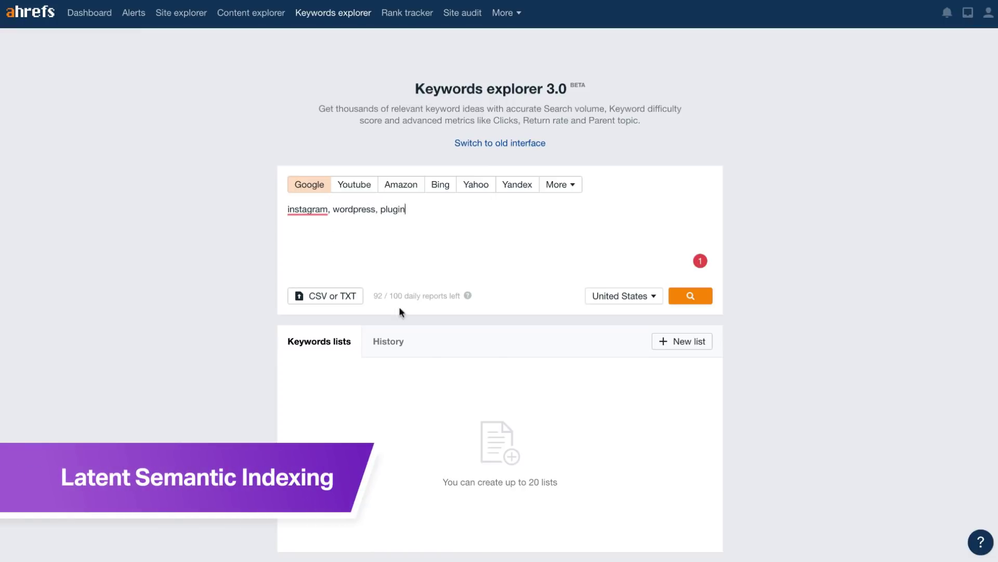
{"action": "scroll", "coordinate": [401, 312], "scroll_direction": "down", "scroll_amount": 1}
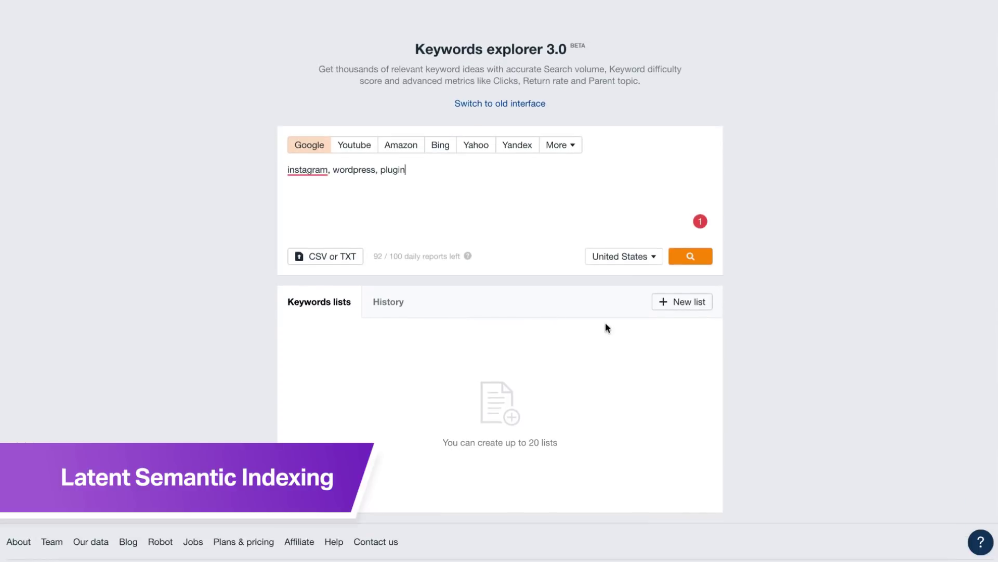
{"action": "left_click", "coordinate": [689, 258]}
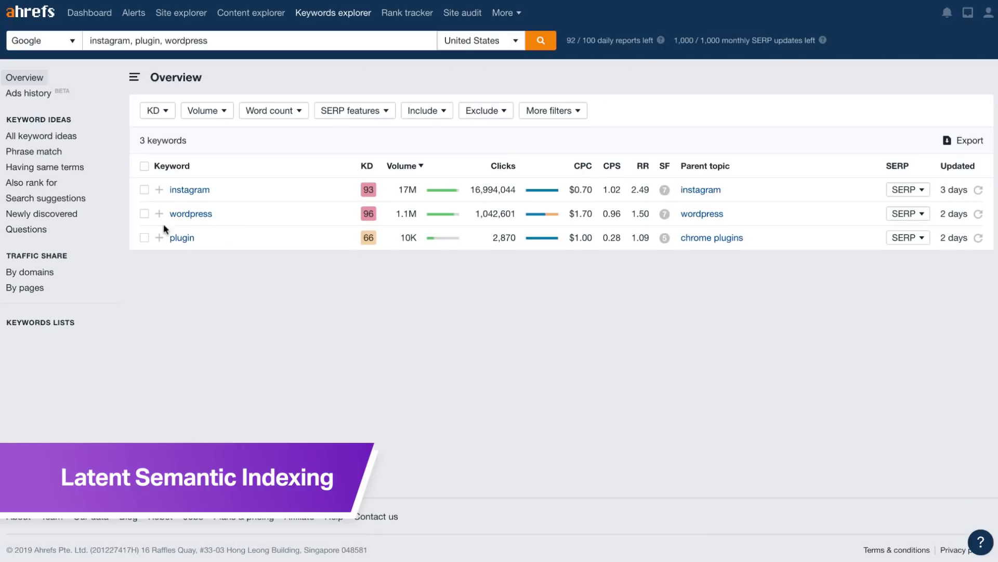
{"action": "left_click", "coordinate": [48, 142]}
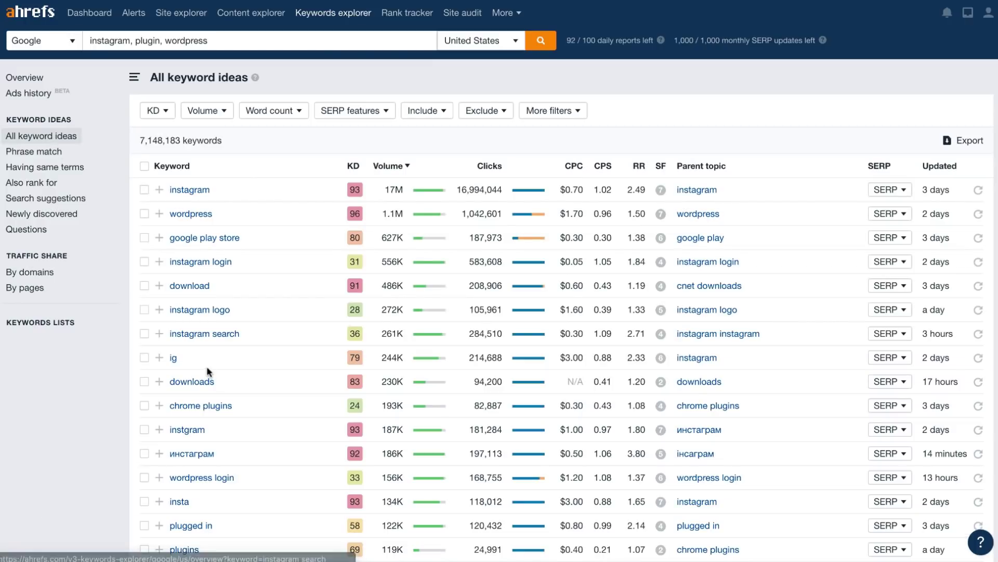
{"action": "scroll", "coordinate": [207, 366], "scroll_direction": "down", "scroll_amount": 2}
{"action": "scroll", "coordinate": [206, 368], "scroll_direction": "down", "scroll_amount": 5}
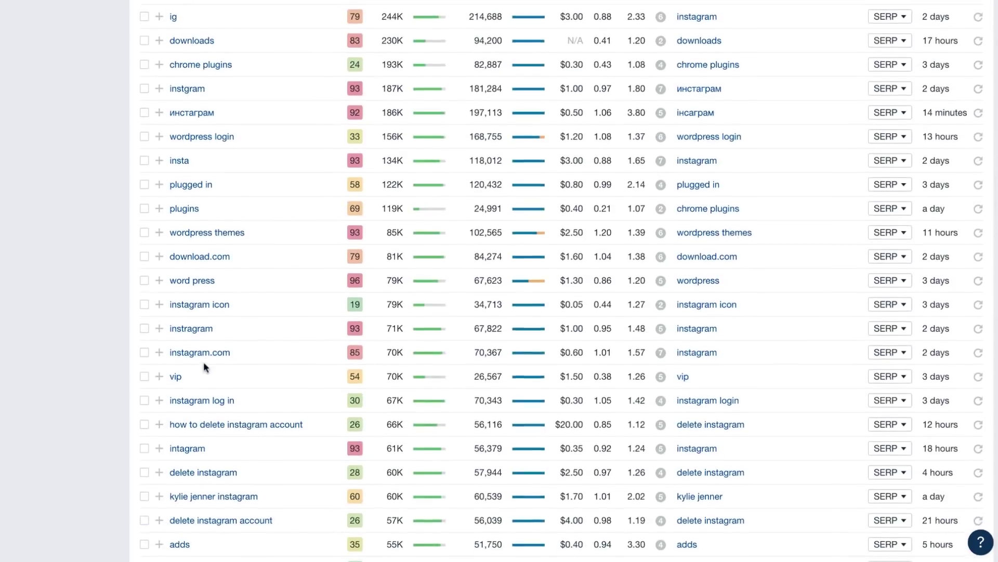
{"action": "scroll", "coordinate": [206, 367], "scroll_direction": "up", "scroll_amount": 6}
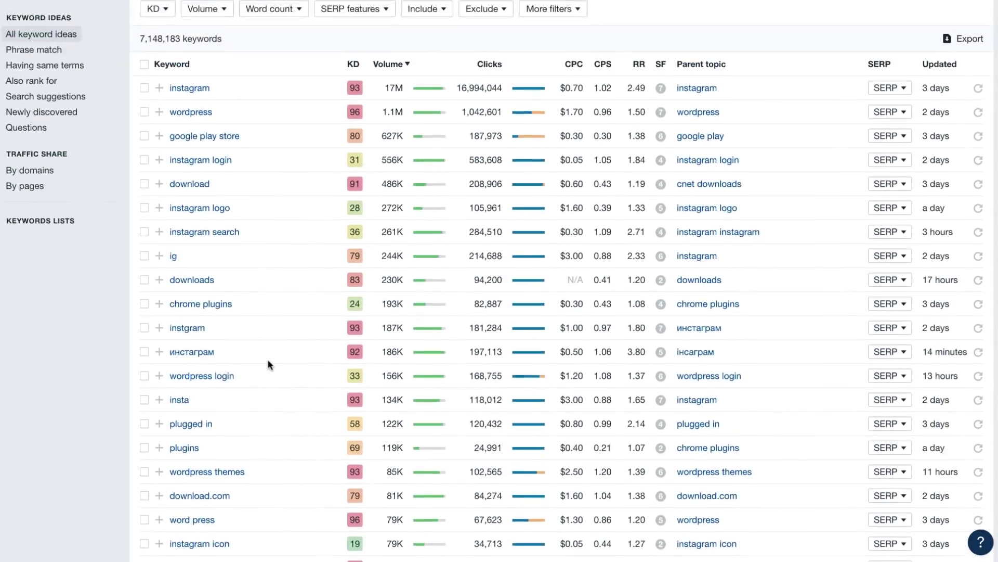
{"action": "scroll", "coordinate": [269, 365], "scroll_direction": "up", "scroll_amount": 1}
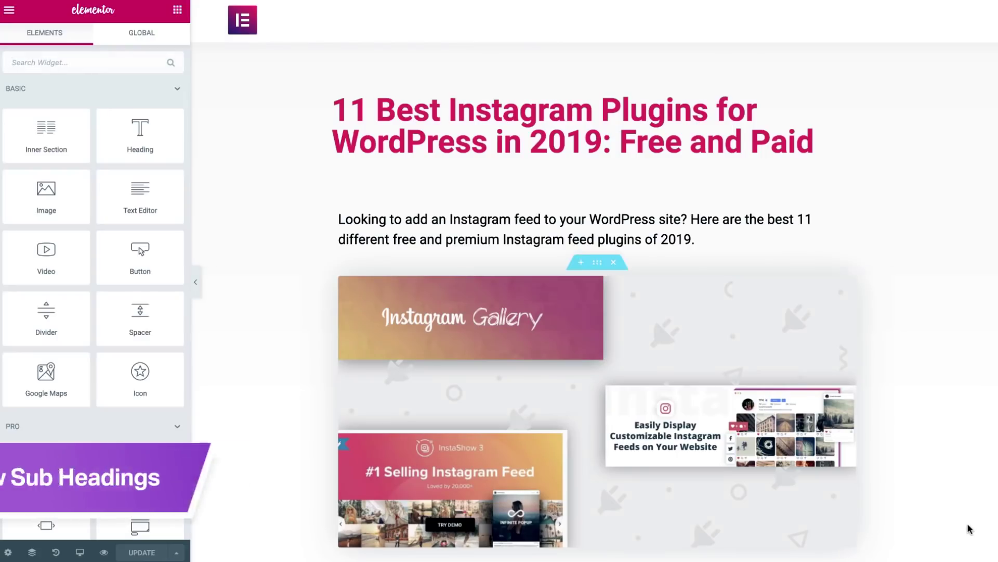
- Scroll through the Instagram plugins post, checking the H2/H3 subheadings of each numbered plugin section
{"action": "scroll", "coordinate": [966, 521], "scroll_direction": "down", "scroll_amount": 5}
{"action": "scroll", "coordinate": [966, 521], "scroll_direction": "down", "scroll_amount": 5}
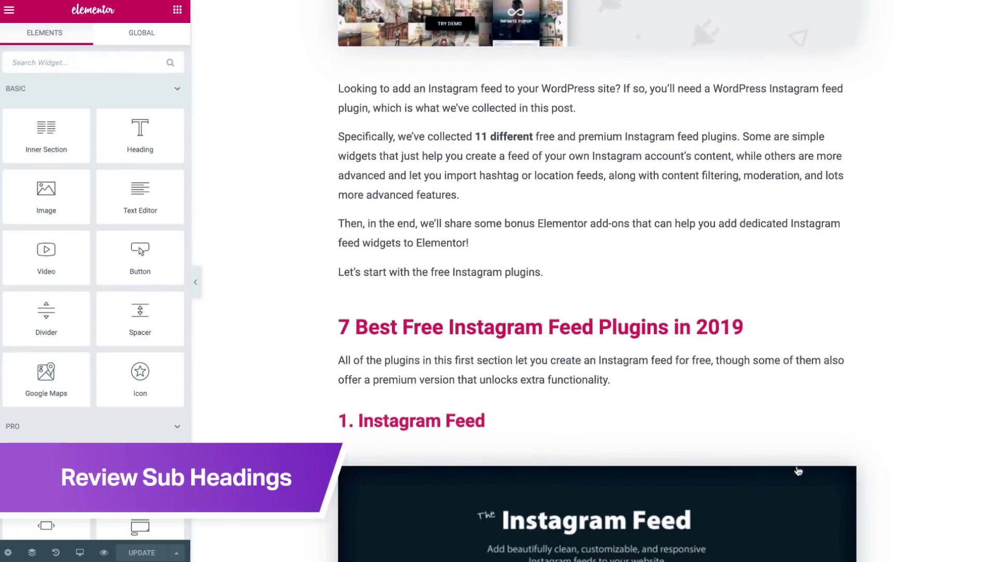
{"action": "scroll", "coordinate": [940, 489], "scroll_direction": "down", "scroll_amount": 8}
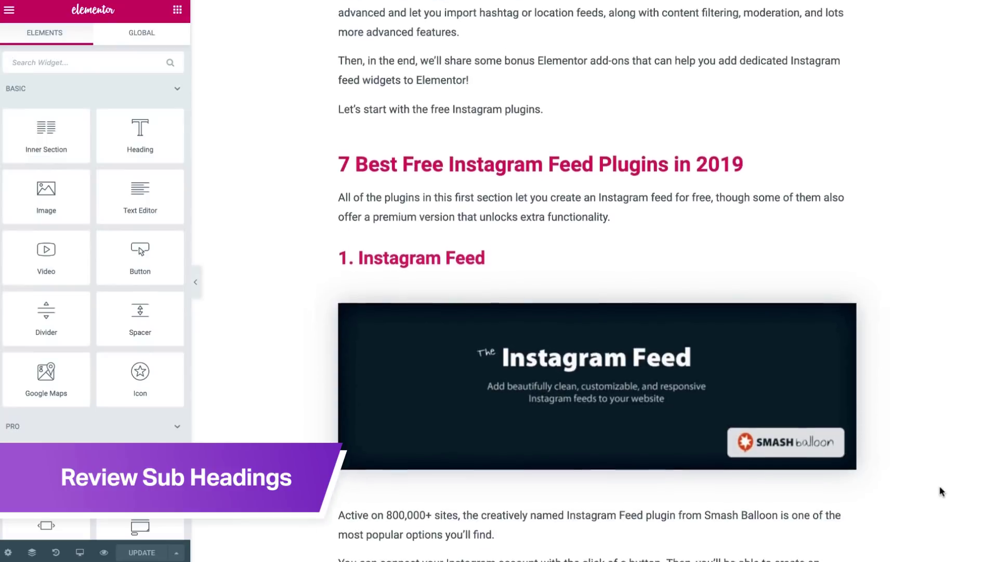
{"action": "scroll", "coordinate": [941, 488], "scroll_direction": "down", "scroll_amount": 10}
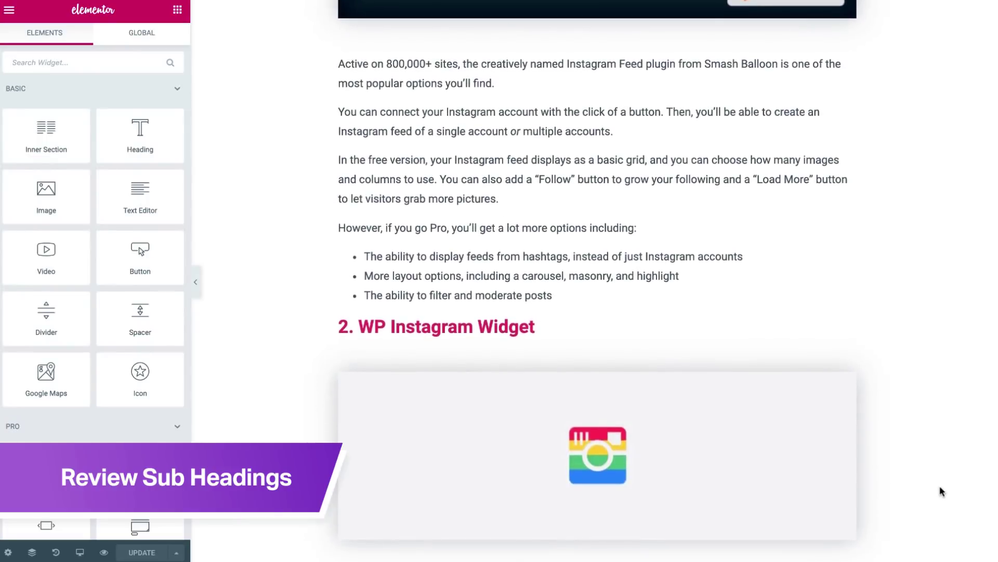
{"action": "scroll", "coordinate": [941, 491], "scroll_direction": "down", "scroll_amount": 10}
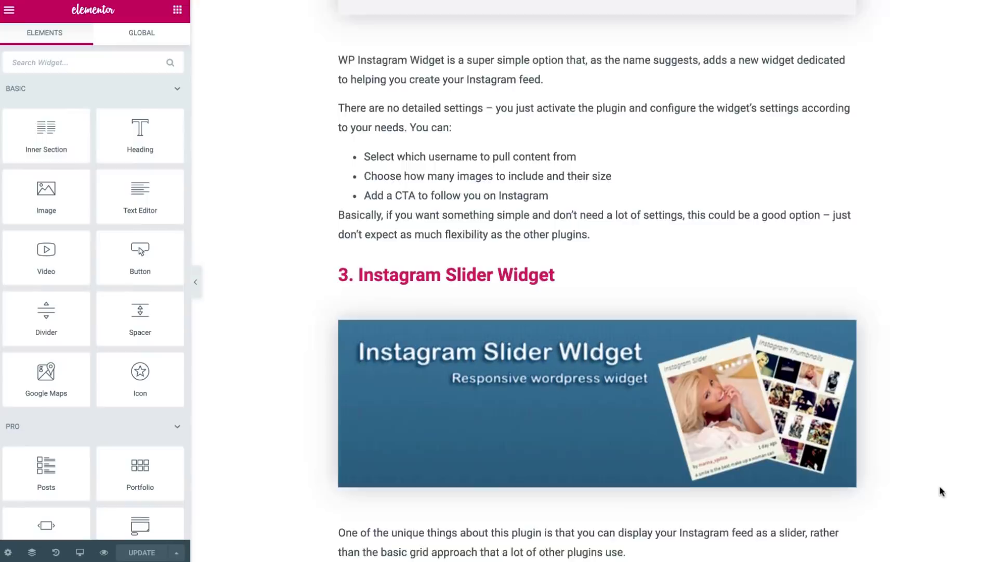
{"action": "scroll", "coordinate": [940, 490], "scroll_direction": "down", "scroll_amount": 8}
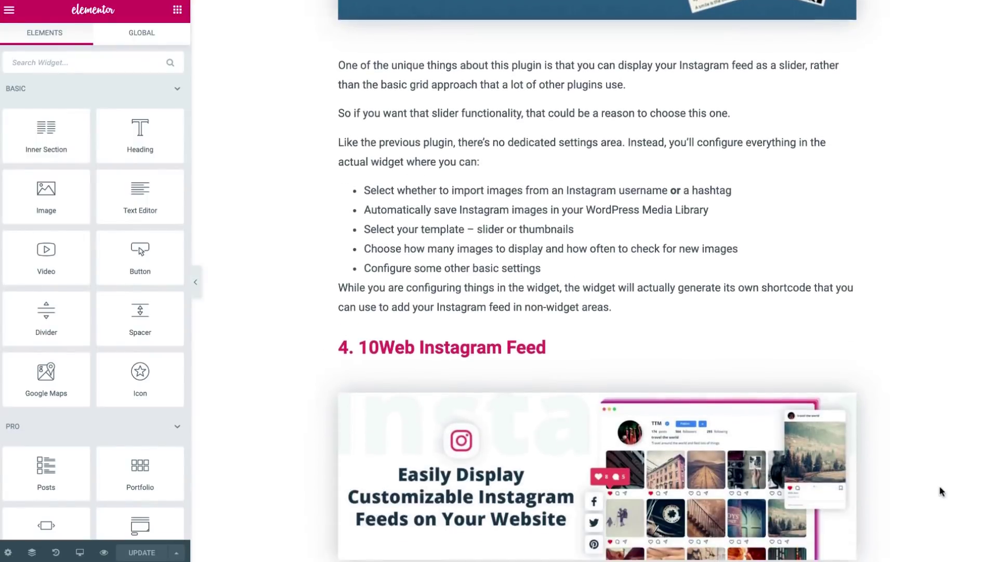
{"action": "scroll", "coordinate": [940, 491], "scroll_direction": "down", "scroll_amount": 11}
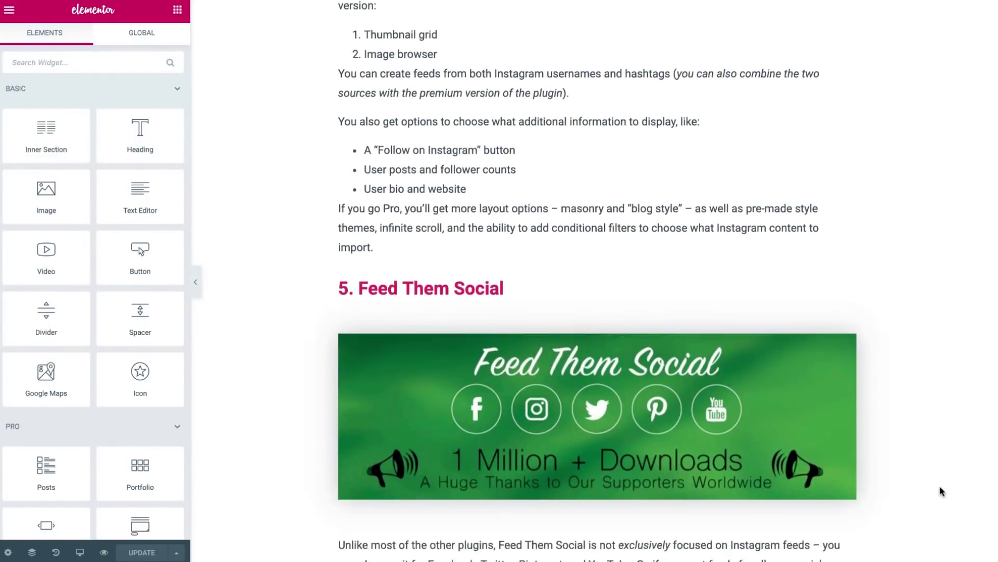
{"action": "scroll", "coordinate": [941, 491], "scroll_direction": "down", "scroll_amount": 4}
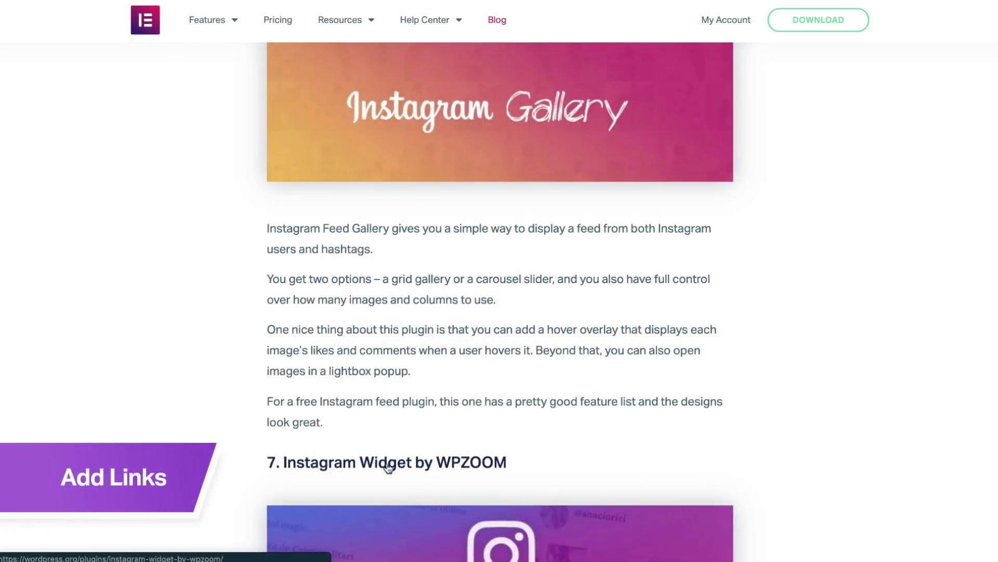
- Scroll the live article and follow the InstaShow heading link to its product page
{"action": "scroll", "coordinate": [481, 466], "scroll_direction": "down", "scroll_amount": 6}
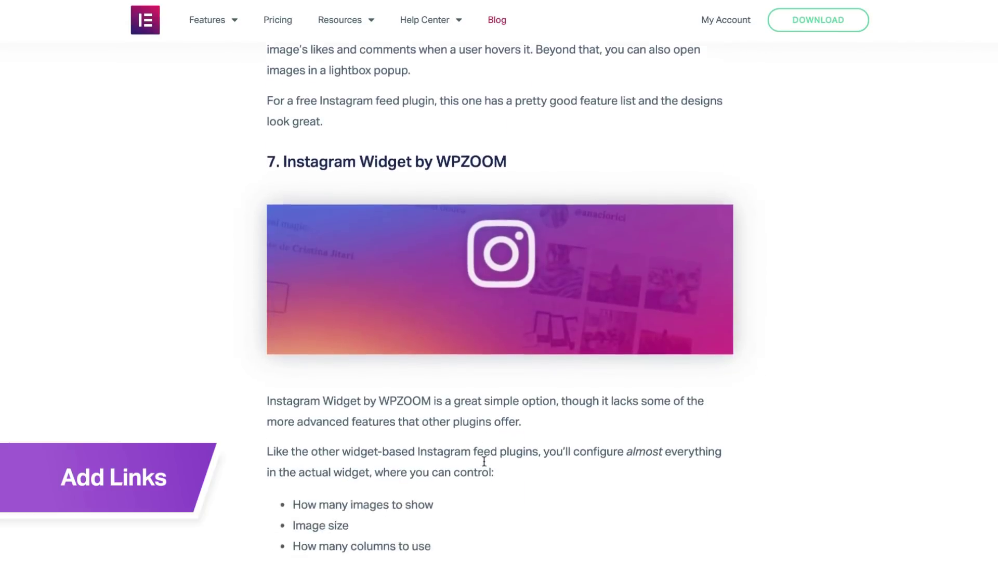
{"action": "scroll", "coordinate": [484, 462], "scroll_direction": "down", "scroll_amount": 5}
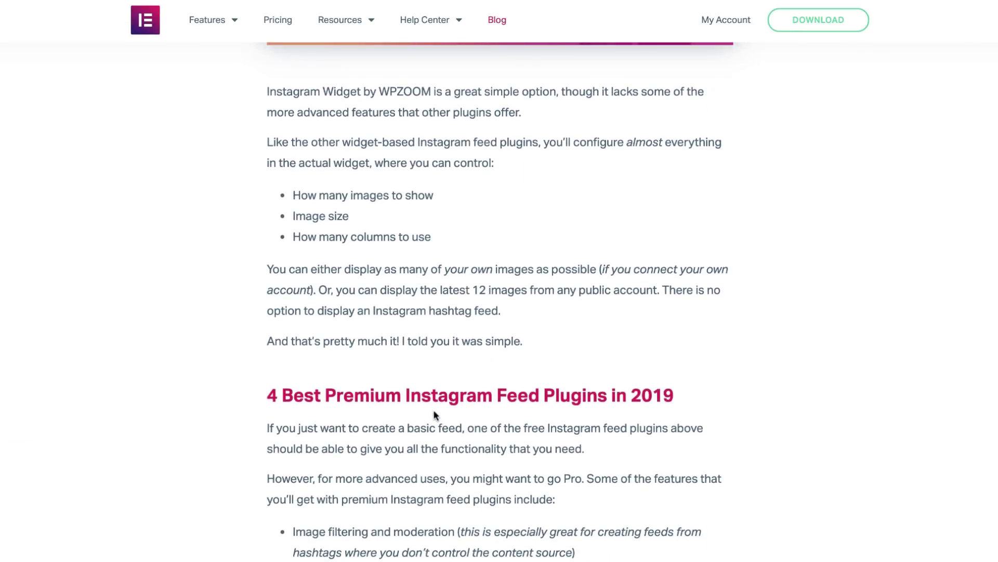
{"action": "scroll", "coordinate": [435, 415], "scroll_direction": "down", "scroll_amount": 5}
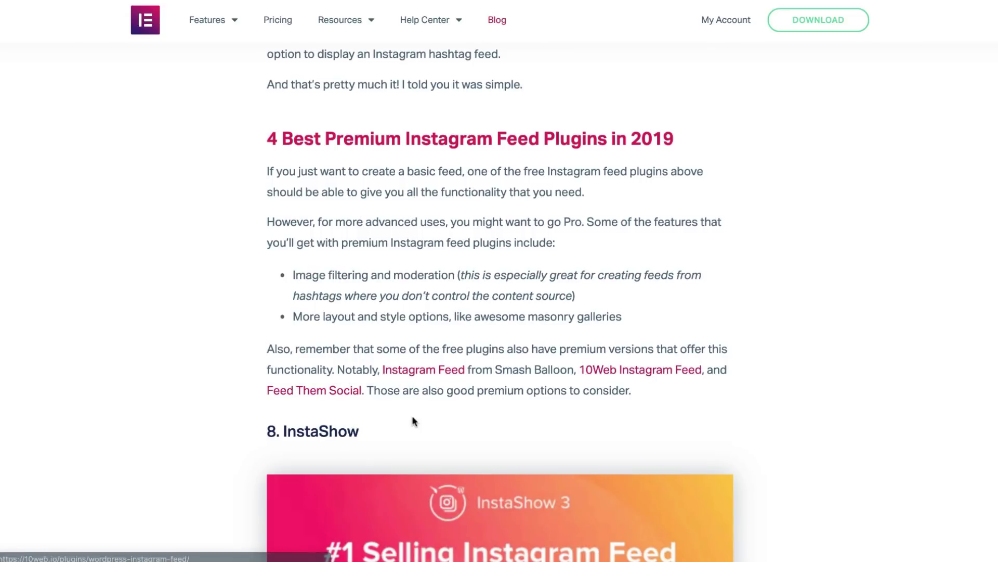
{"action": "left_click", "coordinate": [319, 434]}
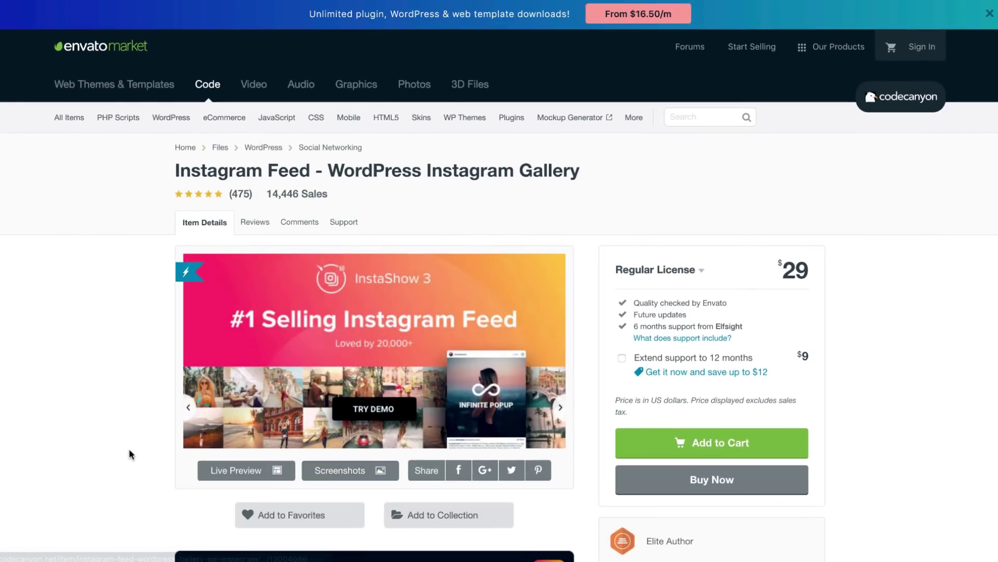
- Scroll the story article and follow the 'Robert McKee' link to his website
{"action": "scroll", "coordinate": [129, 448], "scroll_direction": "down", "scroll_amount": 4}
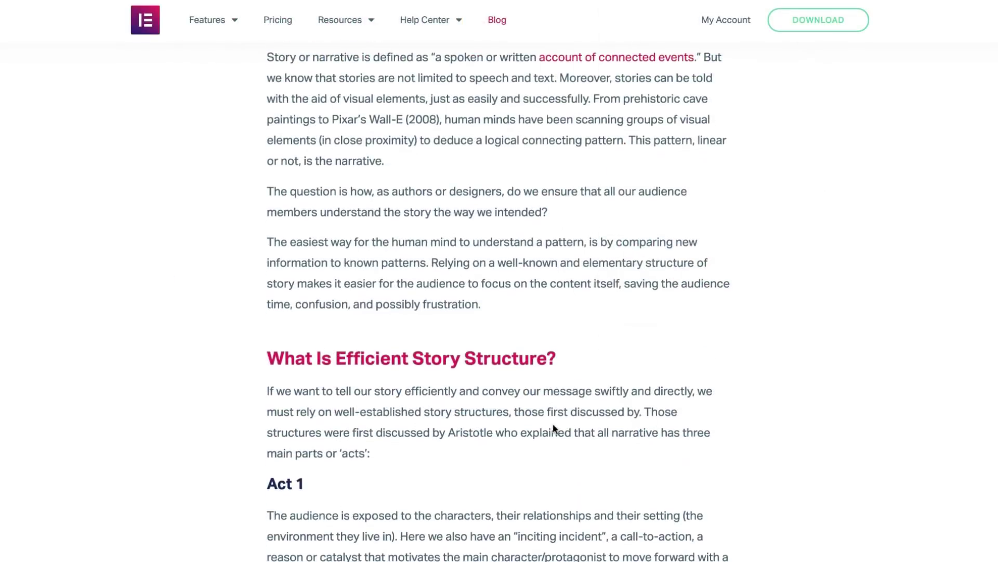
{"action": "scroll", "coordinate": [553, 425], "scroll_direction": "down", "scroll_amount": 12}
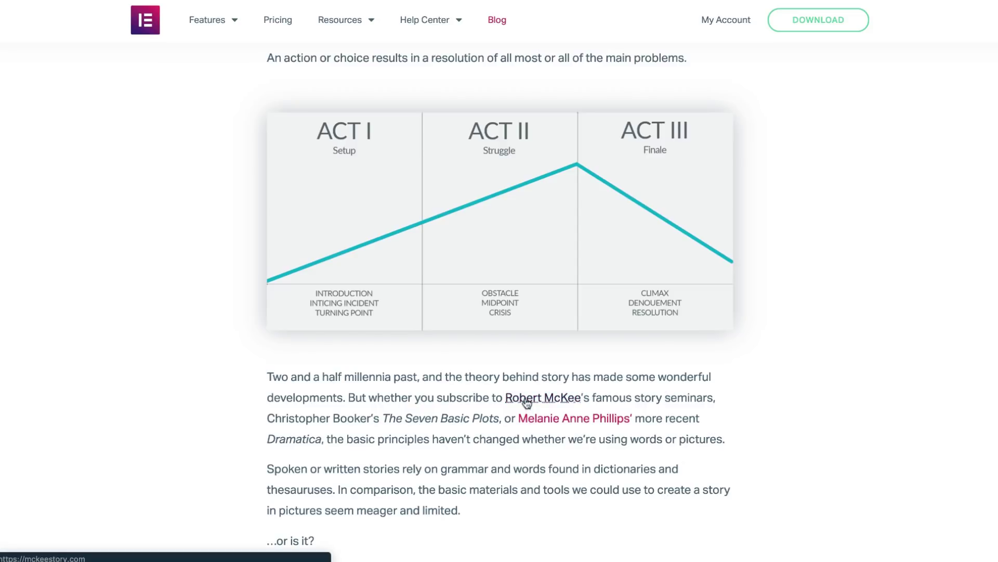
{"action": "left_click", "coordinate": [526, 401]}
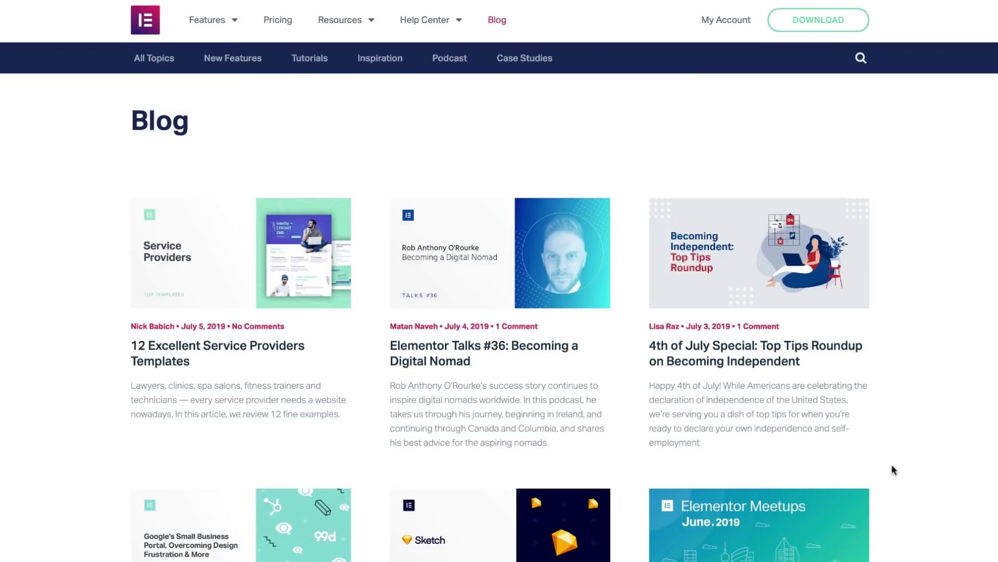
- Browse page 3 of the blog listing, then enter 'site:elementor.com instagram' in Google search
{"action": "scroll", "coordinate": [893, 469], "scroll_direction": "down", "scroll_amount": 8}
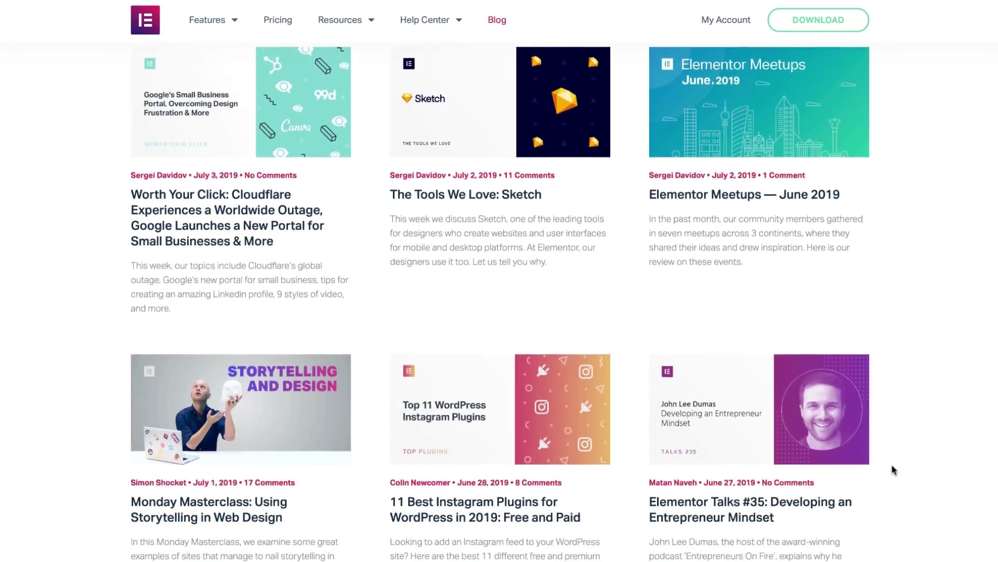
{"action": "scroll", "coordinate": [893, 470], "scroll_direction": "down", "scroll_amount": 8}
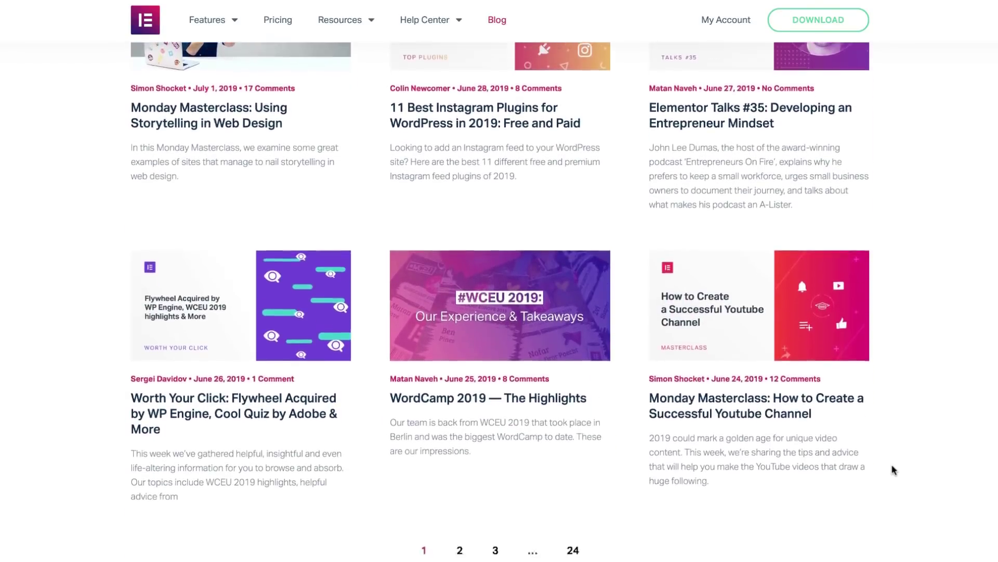
{"action": "scroll", "coordinate": [893, 468], "scroll_direction": "down", "scroll_amount": 3}
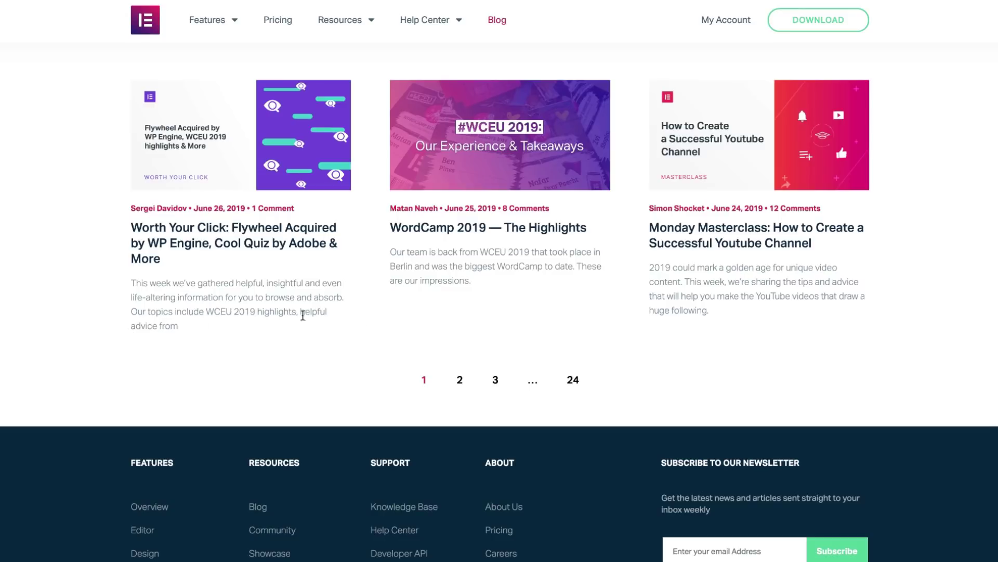
{"action": "left_click", "coordinate": [497, 384]}
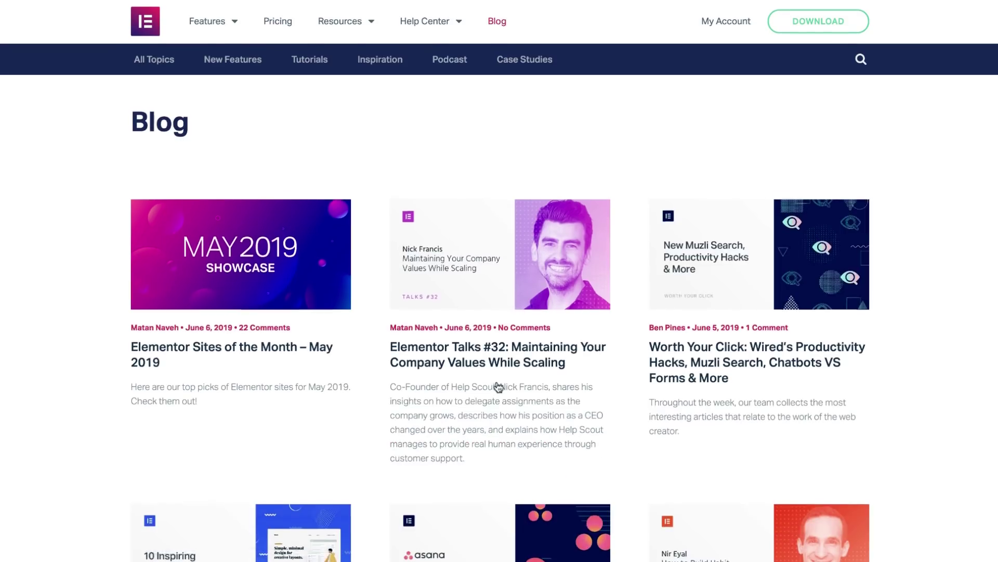
{"action": "scroll", "coordinate": [498, 387], "scroll_direction": "down", "scroll_amount": 2}
{"action": "scroll", "coordinate": [498, 388], "scroll_direction": "down", "scroll_amount": 6}
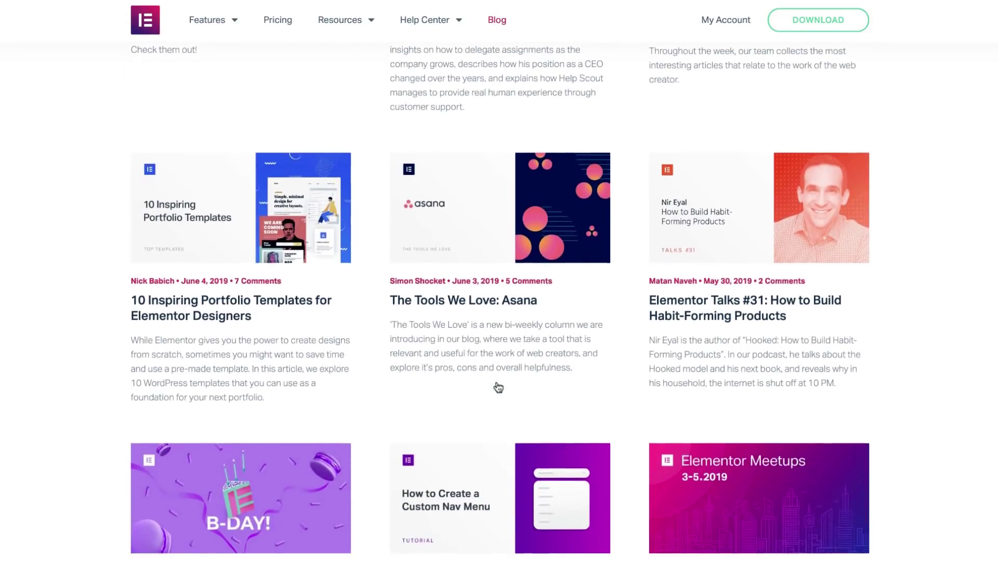
{"action": "scroll", "coordinate": [498, 387], "scroll_direction": "down", "scroll_amount": 5}
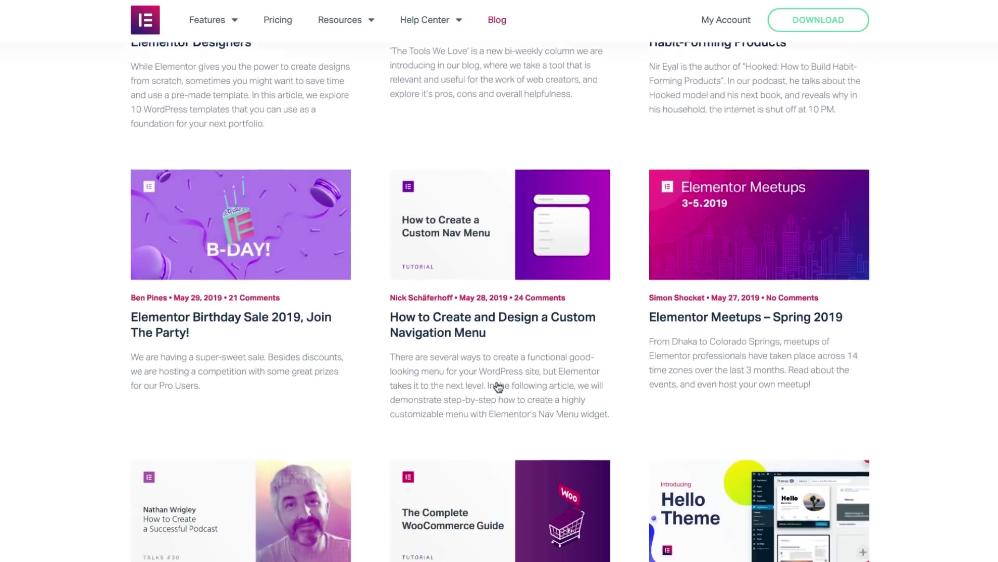
{"action": "scroll", "coordinate": [498, 387], "scroll_direction": "down", "scroll_amount": 4}
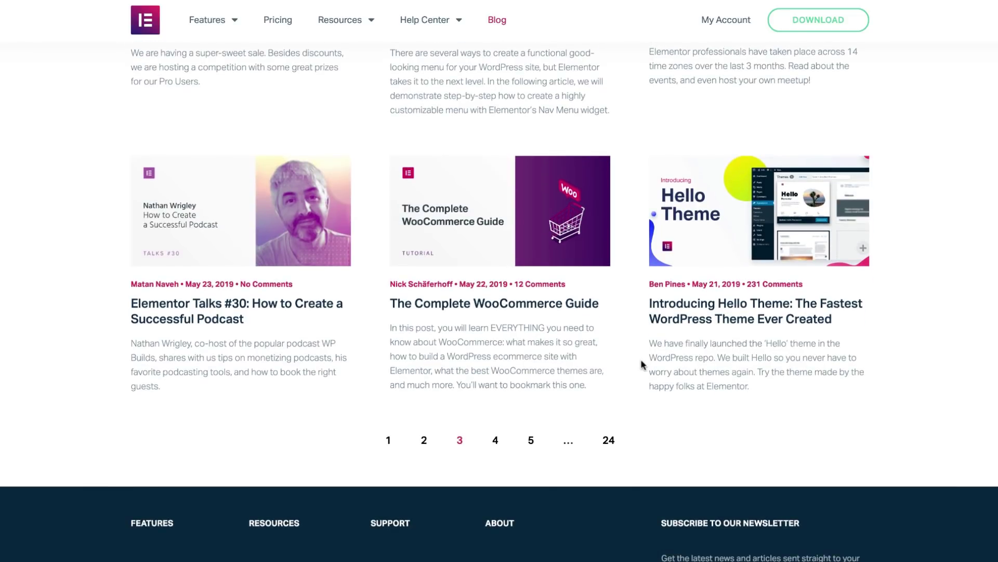
{"action": "scroll", "coordinate": [632, 373], "scroll_direction": "up", "scroll_amount": 2}
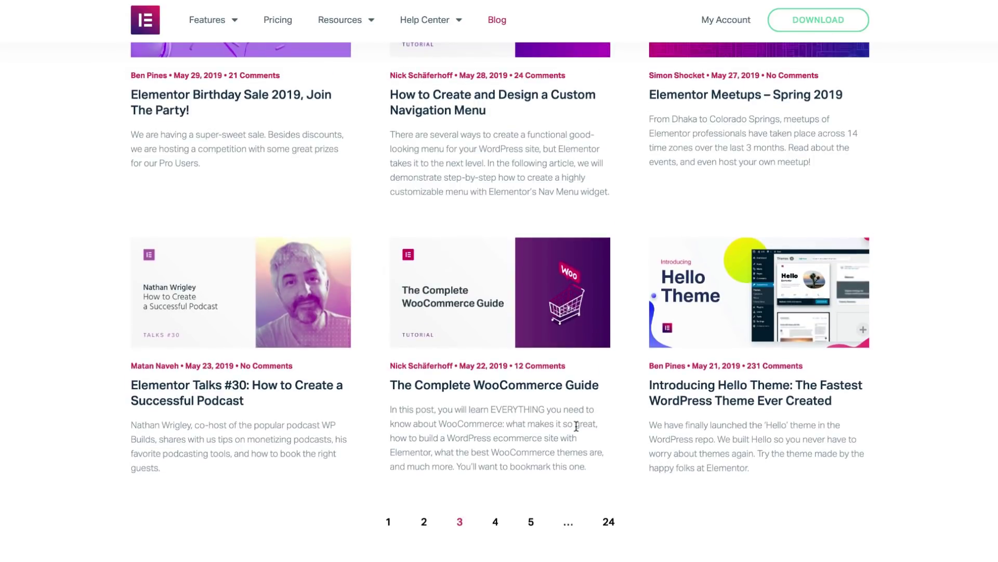
{"action": "scroll", "coordinate": [576, 426], "scroll_direction": "up", "scroll_amount": 1}
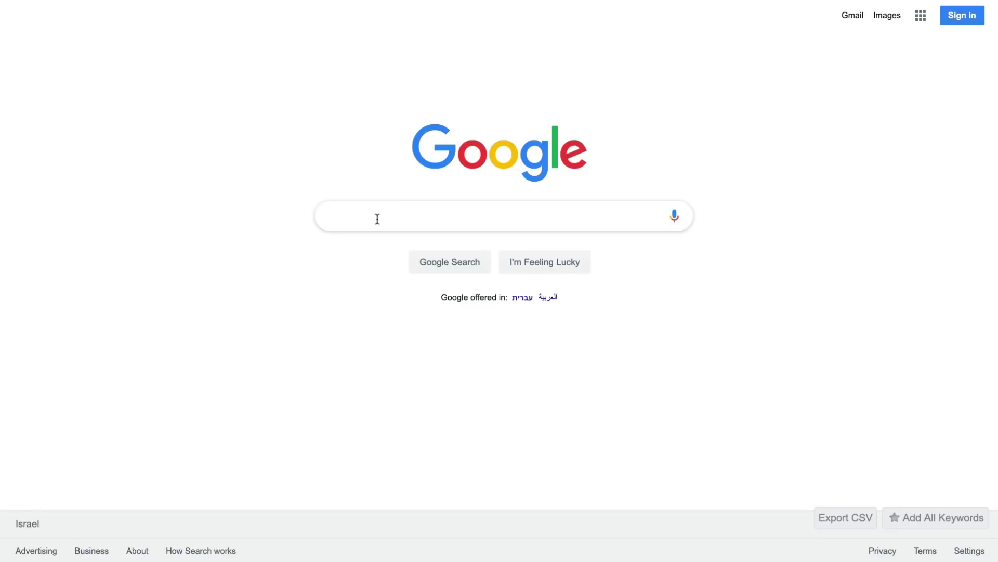
{"action": "type", "text": "site:elementor.com instagram"}
- Run the 'site:elementor.com instagram' search and scroll through the roughly 781 results
{"action": "key", "text": "Return"}
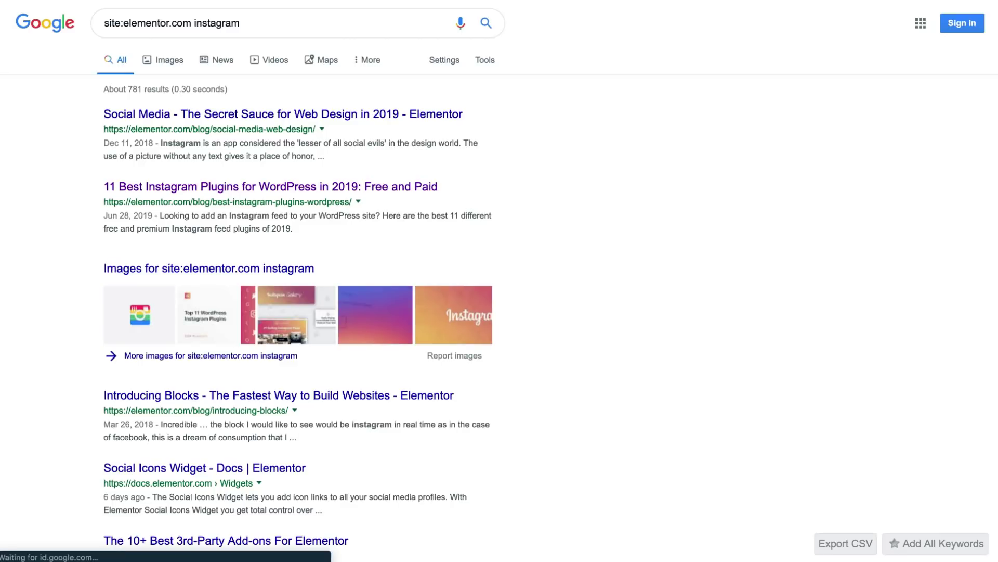
{"action": "scroll", "coordinate": [289, 267], "scroll_direction": "down", "scroll_amount": 3}
{"action": "scroll", "coordinate": [289, 268], "scroll_direction": "down", "scroll_amount": 6}
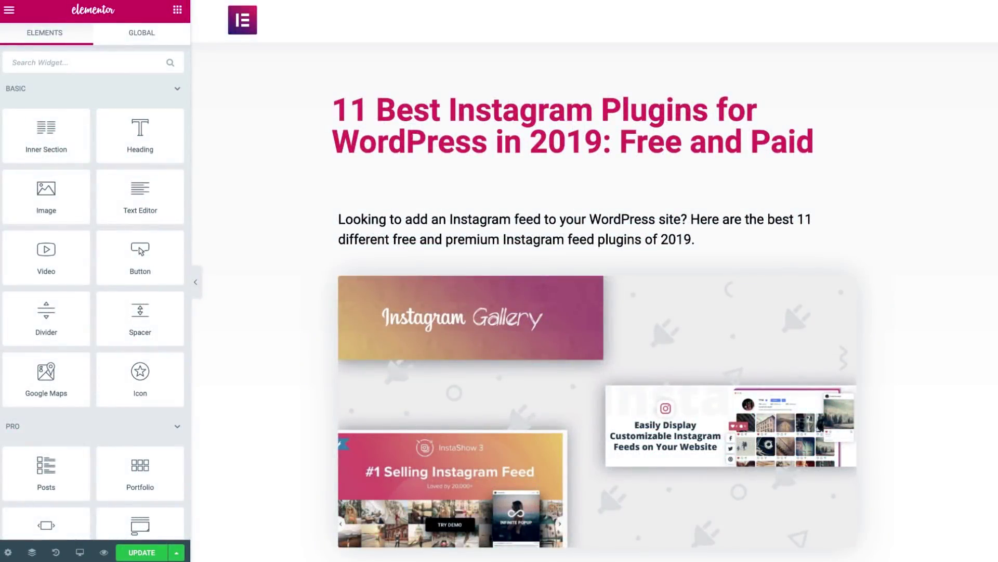
{"action": "left_click", "coordinate": [79, 552]}
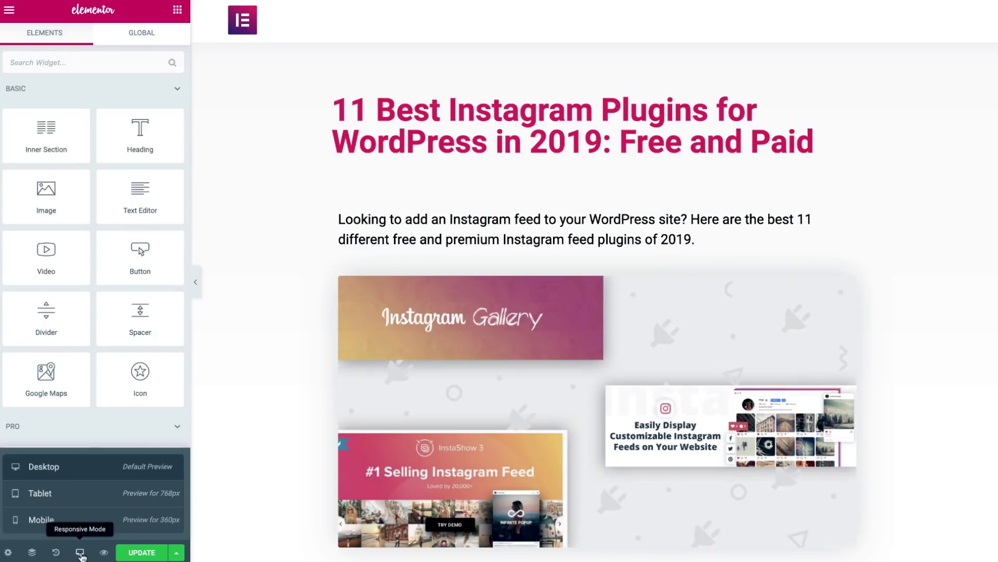
{"action": "left_click", "coordinate": [42, 520]}
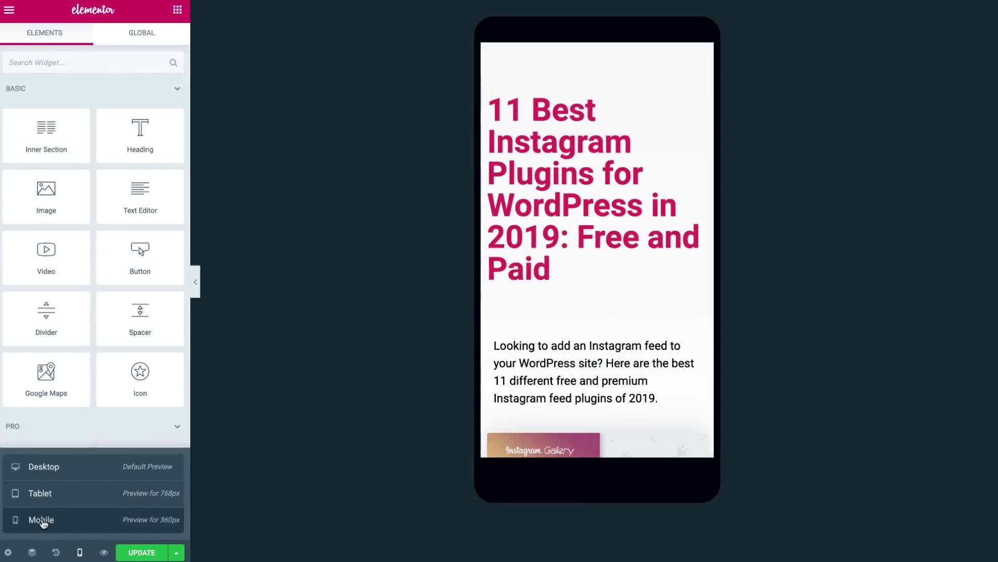
{"action": "scroll", "coordinate": [648, 342], "scroll_direction": "down", "scroll_amount": 8}
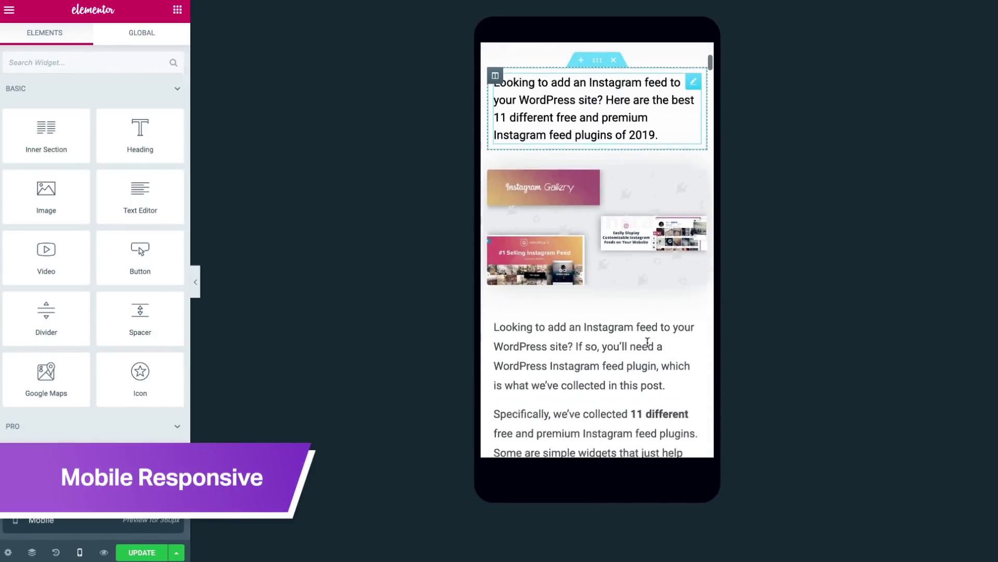
{"action": "scroll", "coordinate": [648, 342], "scroll_direction": "down", "scroll_amount": 2}
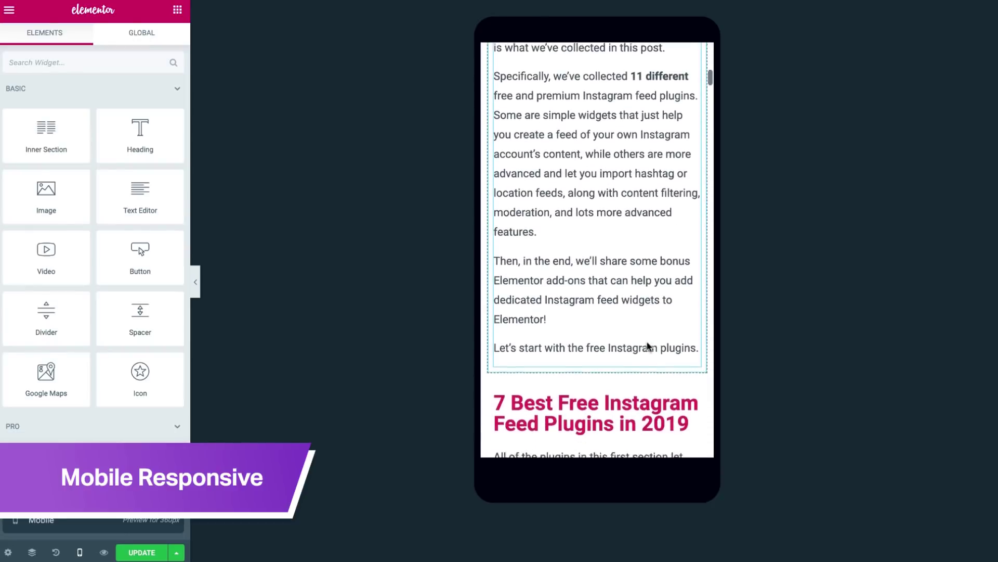
{"action": "scroll", "coordinate": [647, 345], "scroll_direction": "down", "scroll_amount": 12}
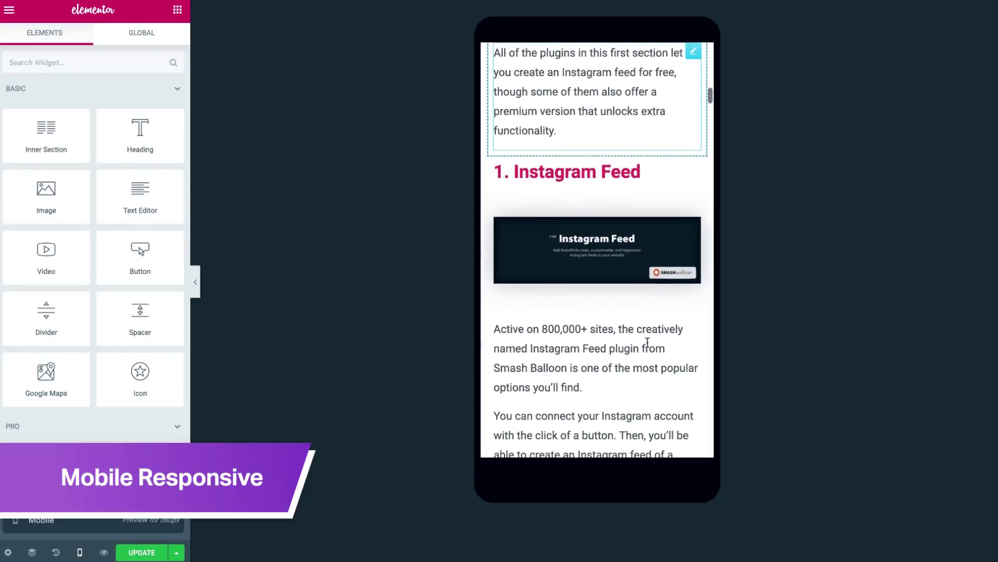
{"action": "scroll", "coordinate": [648, 342], "scroll_direction": "down", "scroll_amount": 5}
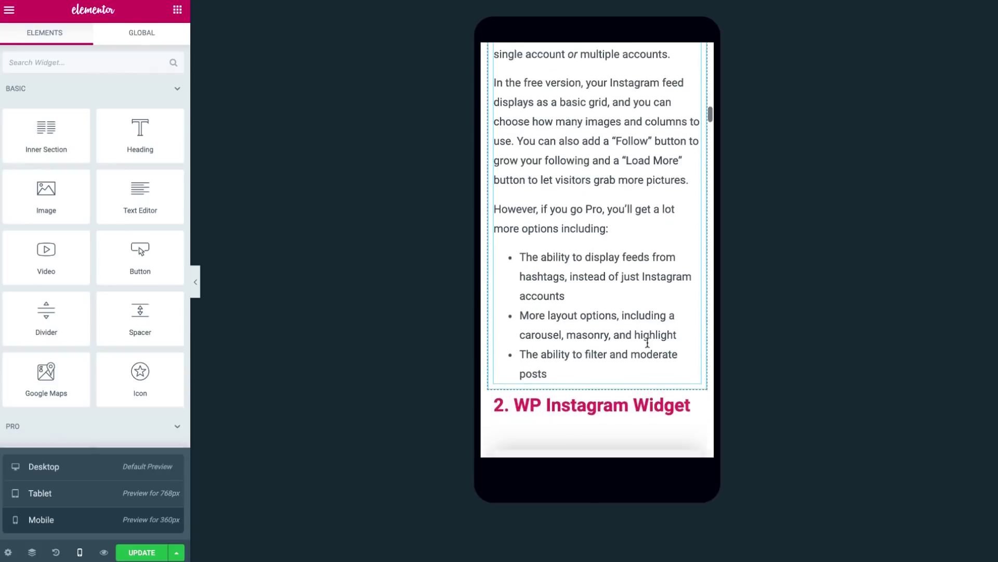
{"action": "scroll", "coordinate": [647, 346], "scroll_direction": "down", "scroll_amount": 6}
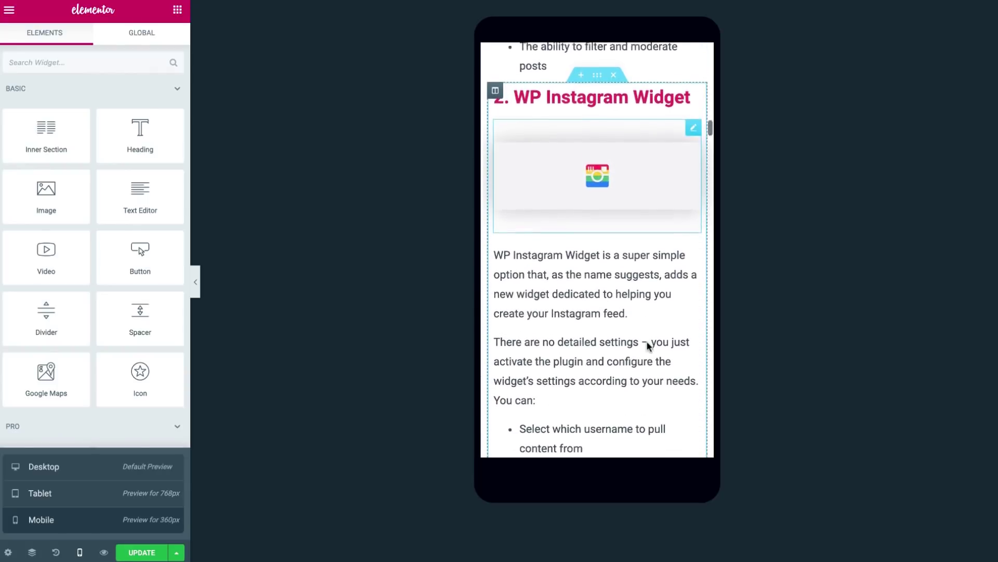
{"action": "scroll", "coordinate": [647, 342], "scroll_direction": "up", "scroll_amount": 3}
{"action": "scroll", "coordinate": [647, 343], "scroll_direction": "up", "scroll_amount": 20}
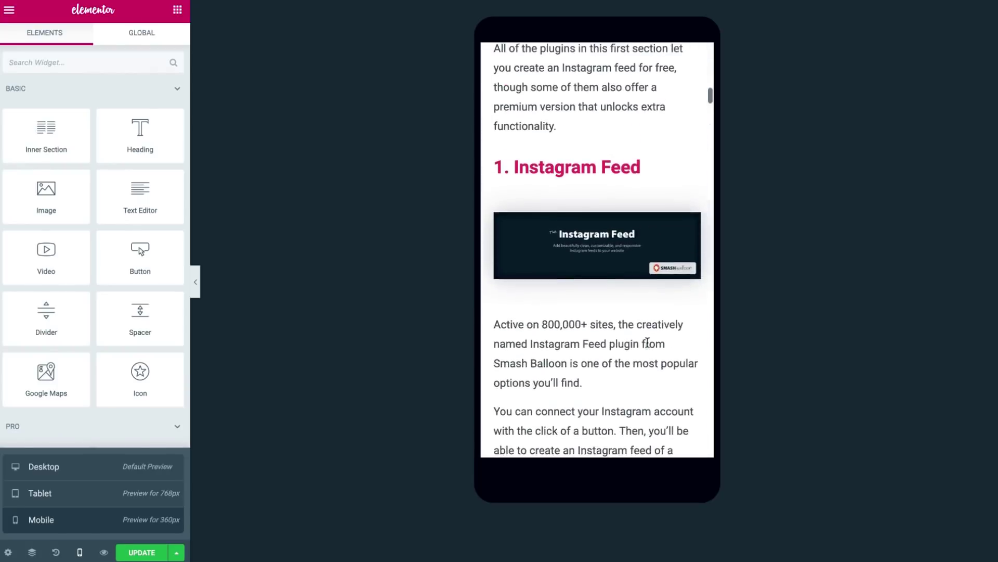
{"action": "scroll", "coordinate": [648, 342], "scroll_direction": "up", "scroll_amount": 16}
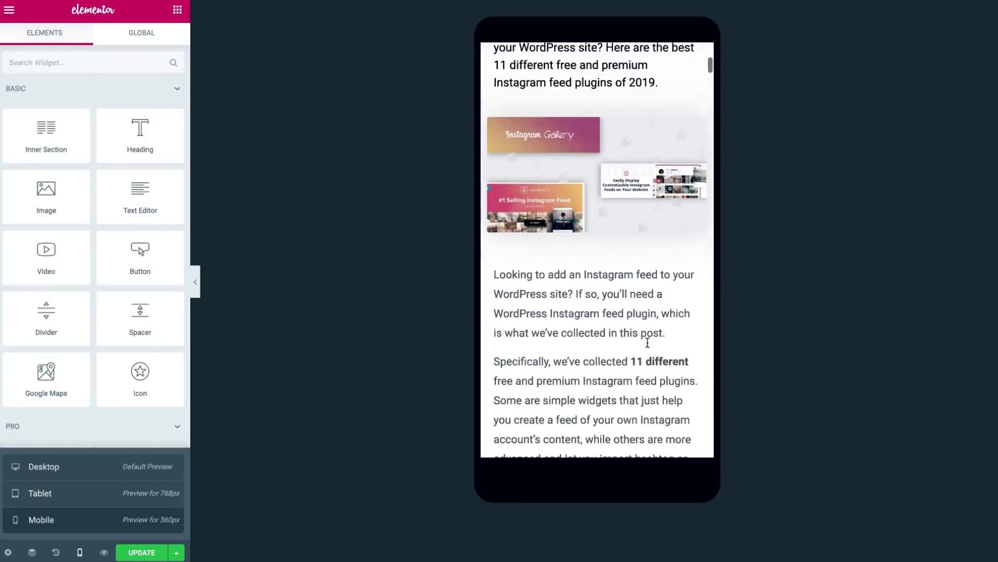
{"action": "scroll", "coordinate": [648, 342], "scroll_direction": "up", "scroll_amount": 4}
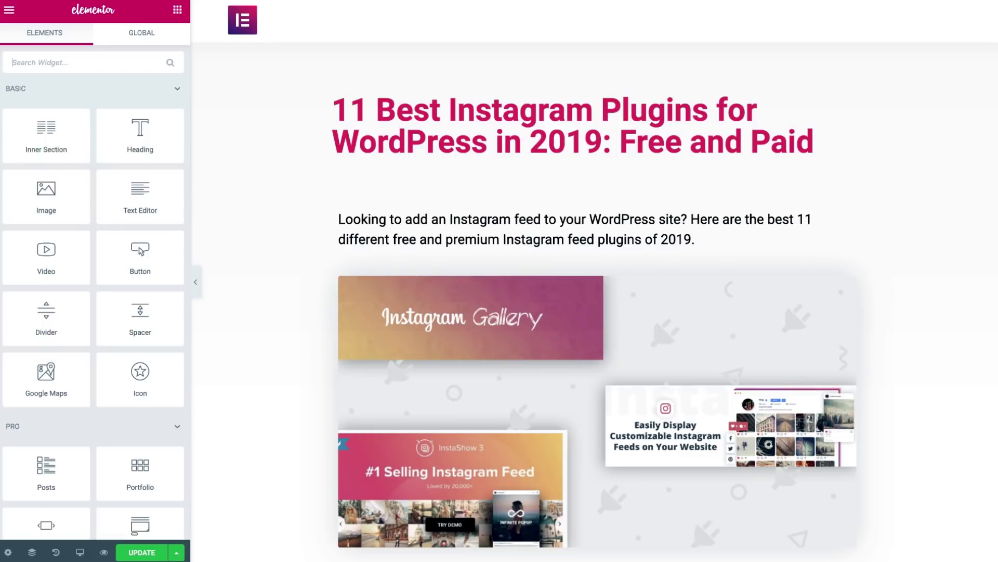
{"action": "left_click", "coordinate": [81, 554]}
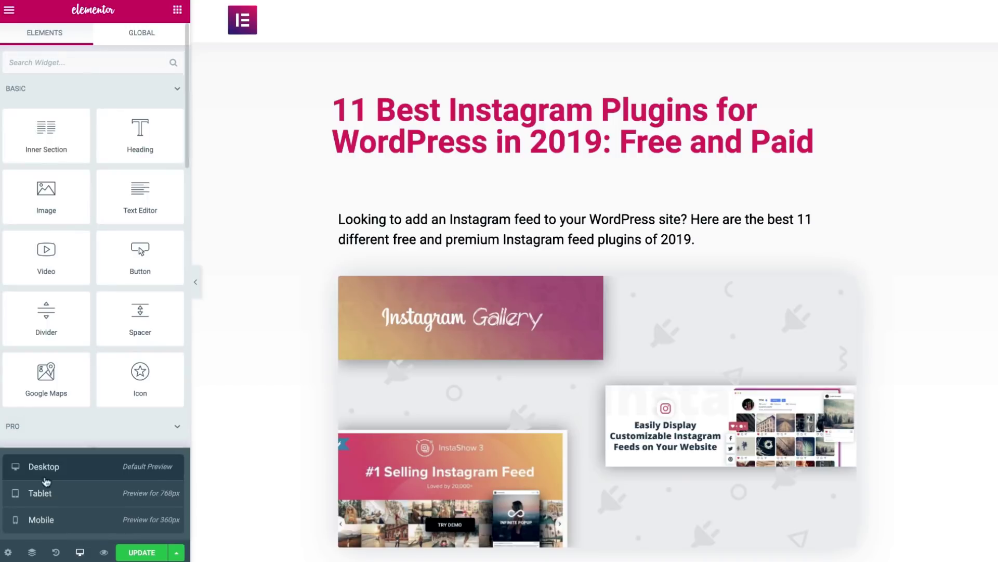
{"action": "left_click", "coordinate": [41, 520]}
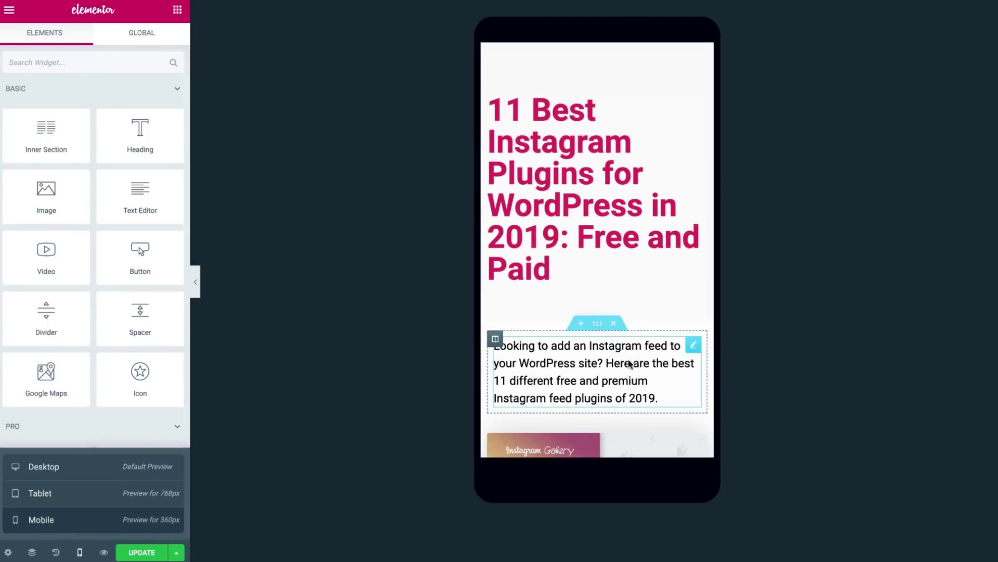
{"action": "scroll", "coordinate": [648, 344], "scroll_direction": "down", "scroll_amount": 3}
{"action": "scroll", "coordinate": [647, 343], "scroll_direction": "down", "scroll_amount": 5}
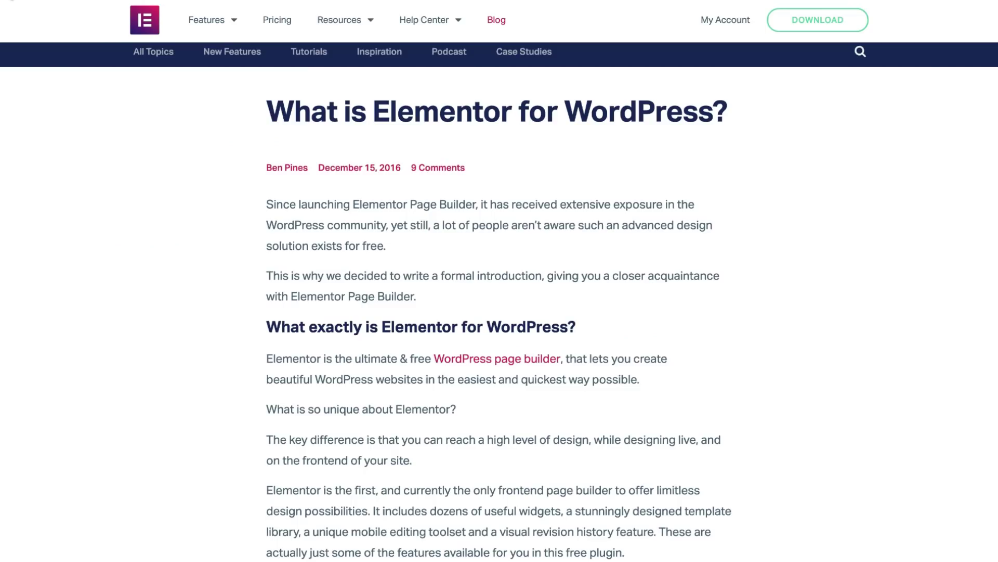
- Open the 'What is Elementor for WordPress?' article from the 'what is elementor' search results
{"action": "key", "text": "alt+Left"}
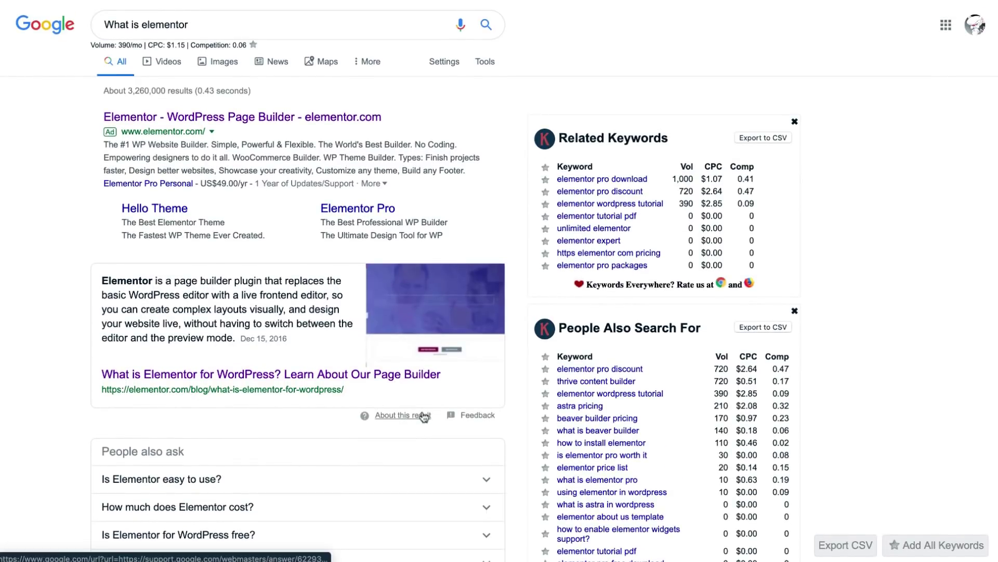
{"action": "left_click", "coordinate": [411, 381]}
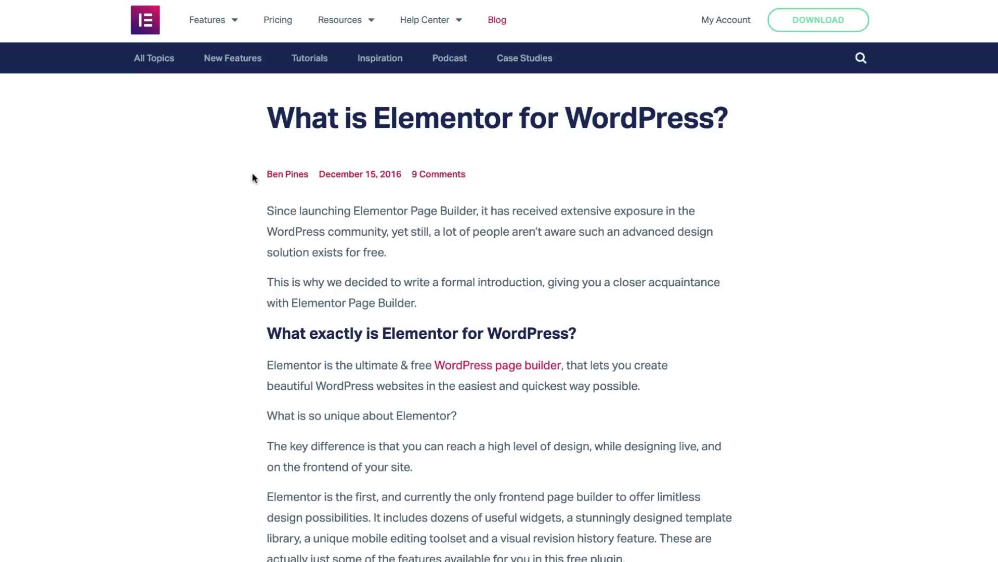
{"action": "left_click_drag", "start_coordinate": [266, 210], "coordinate": [472, 295]}
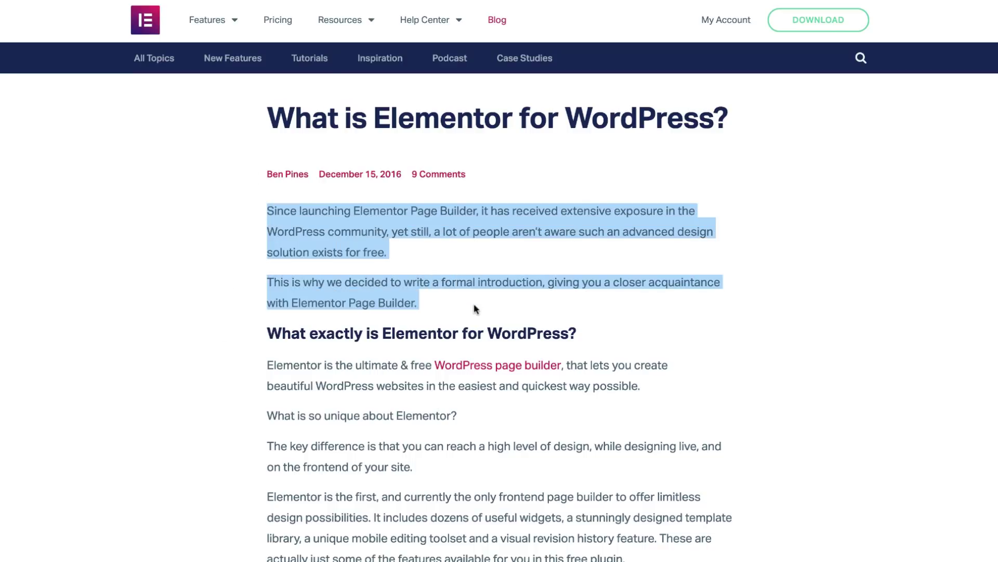
{"action": "left_click", "coordinate": [144, 291]}
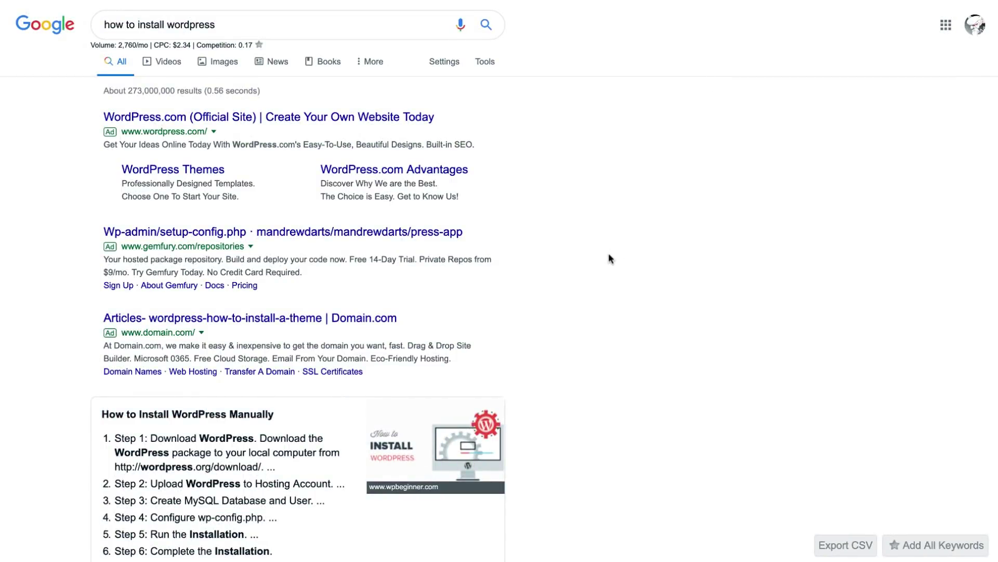
- Scroll the 'how to install wordpress' and 'how to make apple pie' results to review rated recipe snippets
{"action": "scroll", "coordinate": [609, 254], "scroll_direction": "down", "scroll_amount": 4}
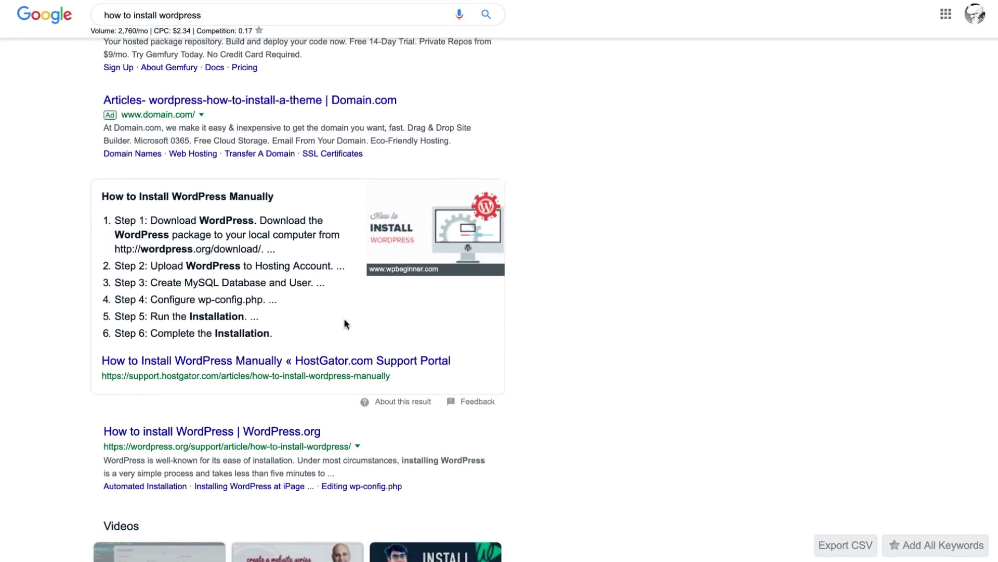
{"action": "scroll", "coordinate": [580, 426], "scroll_direction": "down", "scroll_amount": 3}
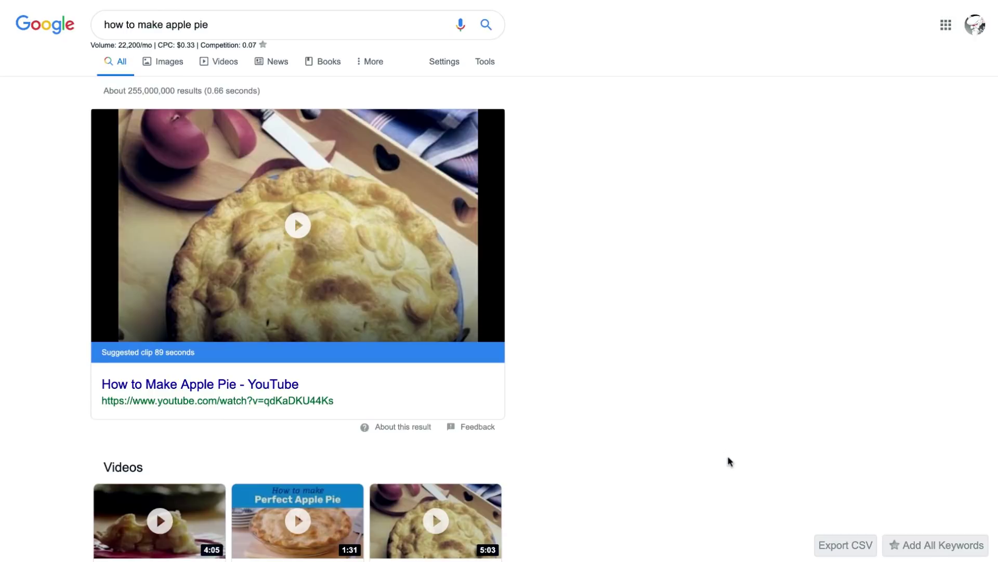
{"action": "scroll", "coordinate": [726, 456], "scroll_direction": "down", "scroll_amount": 10}
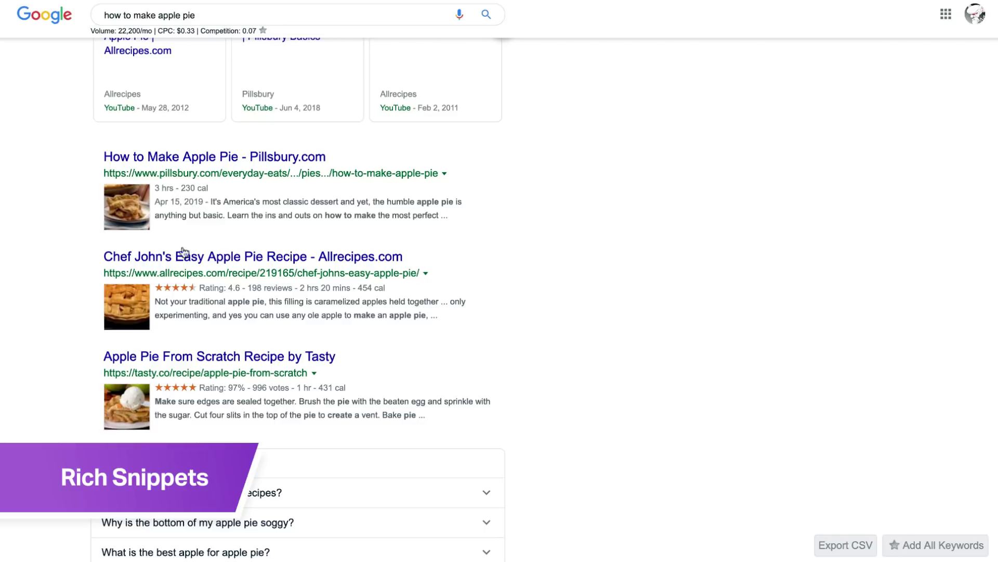
{"action": "scroll", "coordinate": [557, 411], "scroll_direction": "down", "scroll_amount": 6}
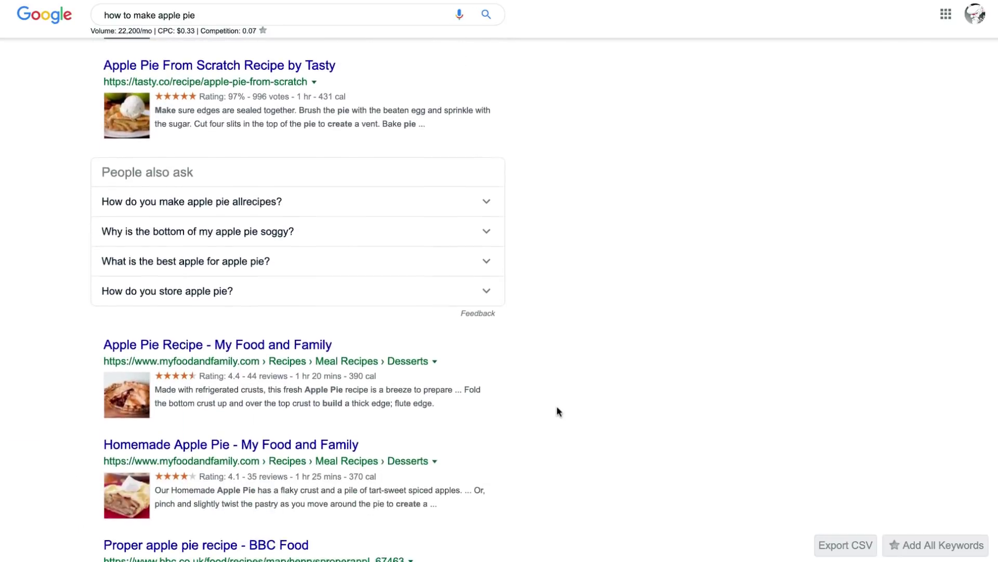
{"action": "scroll", "coordinate": [557, 411], "scroll_direction": "down", "scroll_amount": 6}
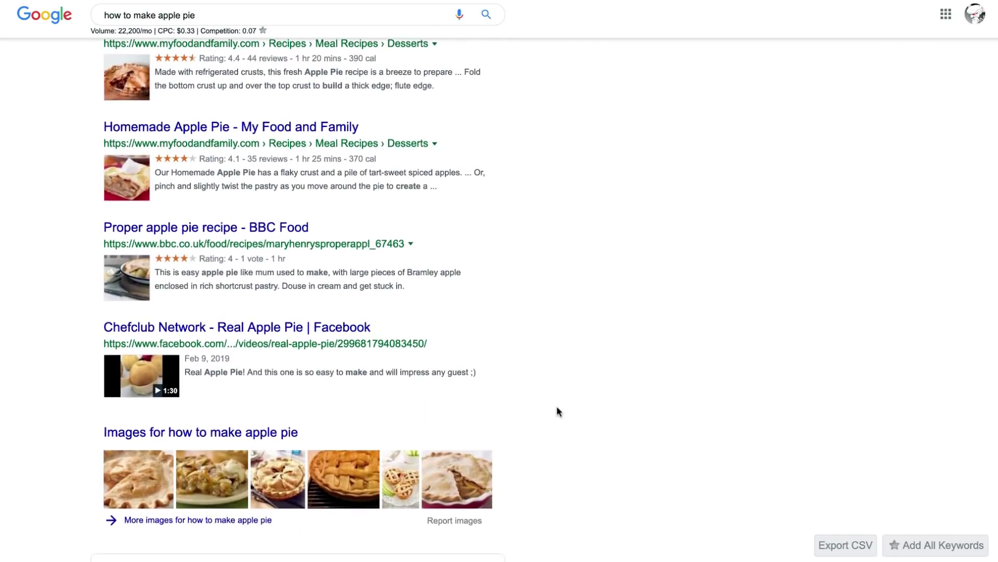
{"action": "scroll", "coordinate": [557, 411], "scroll_direction": "up", "scroll_amount": 2}
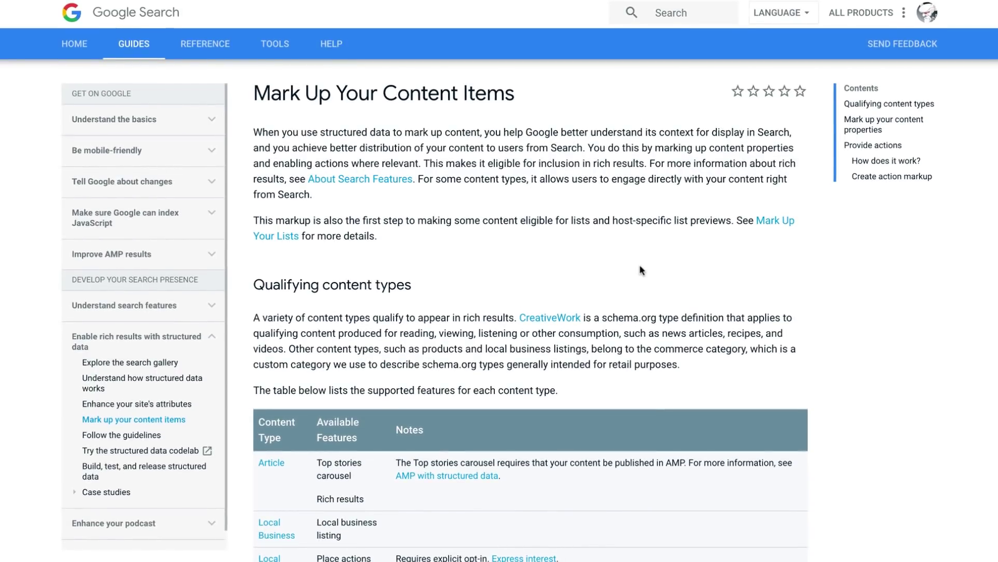
{"action": "scroll", "coordinate": [536, 291], "scroll_direction": "down", "scroll_amount": 2}
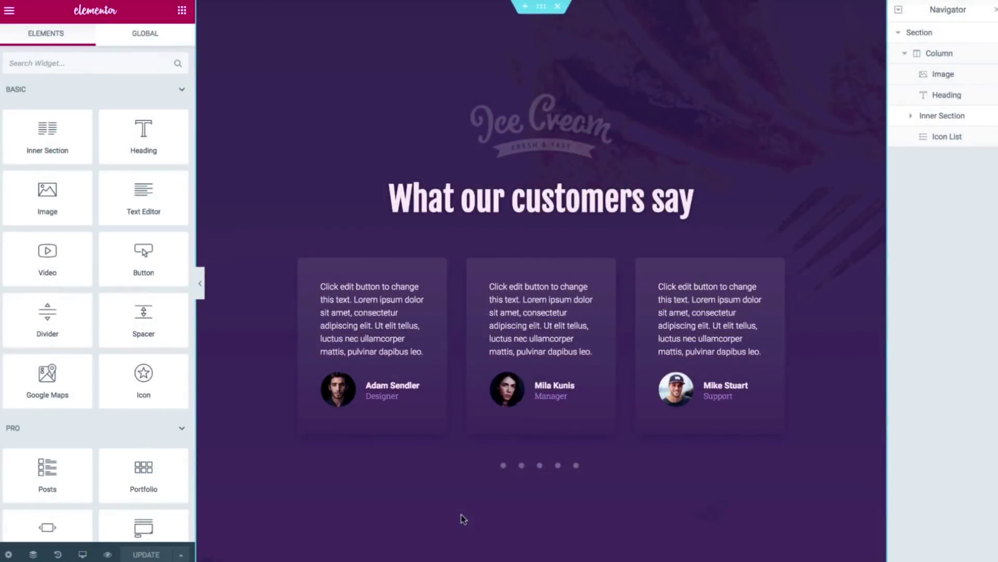
- Find 'star' in the widget panel, drop Star Rating below 'What our customers say', set size 38, spacing 32
{"action": "left_click", "coordinate": [199, 283]}
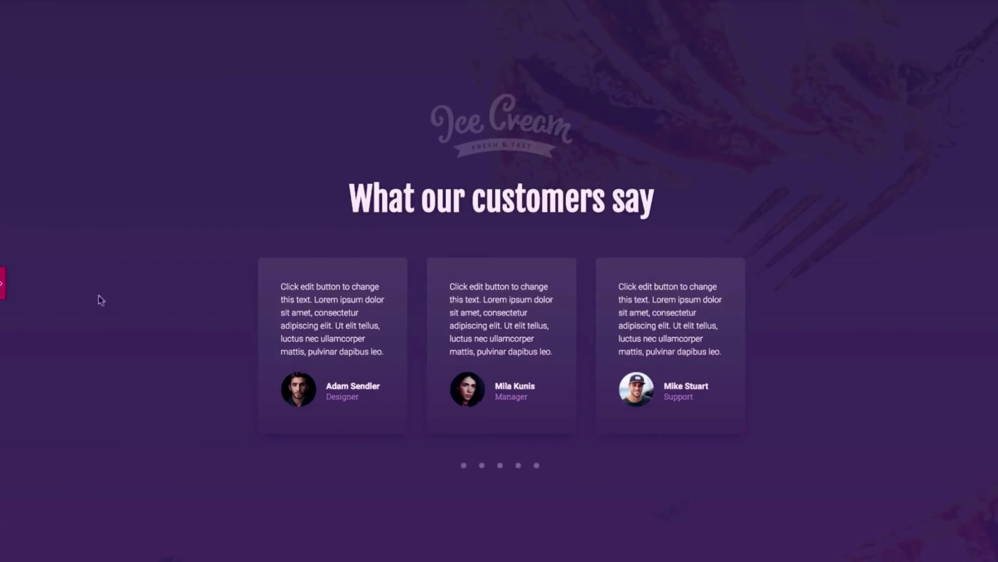
{"action": "left_click", "coordinate": [4, 294]}
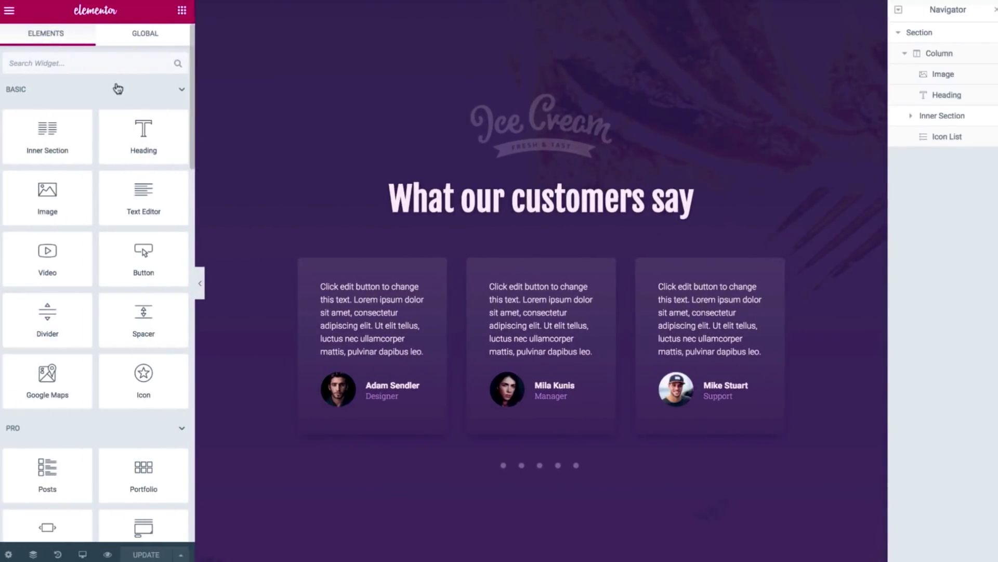
{"action": "left_click", "coordinate": [98, 62]}
{"action": "type", "text": "star"}
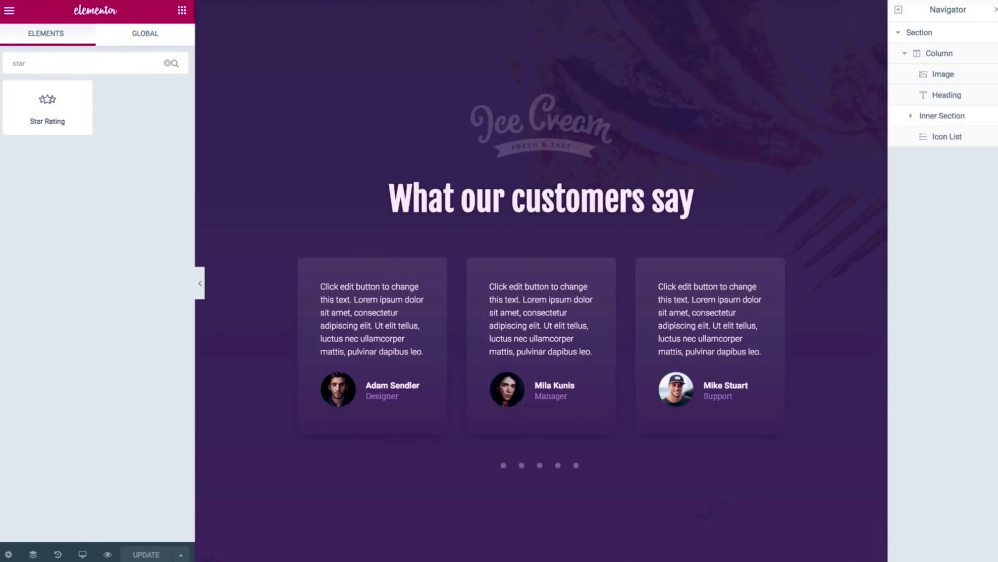
{"action": "left_click_drag", "start_coordinate": [73, 105], "coordinate": [457, 218]}
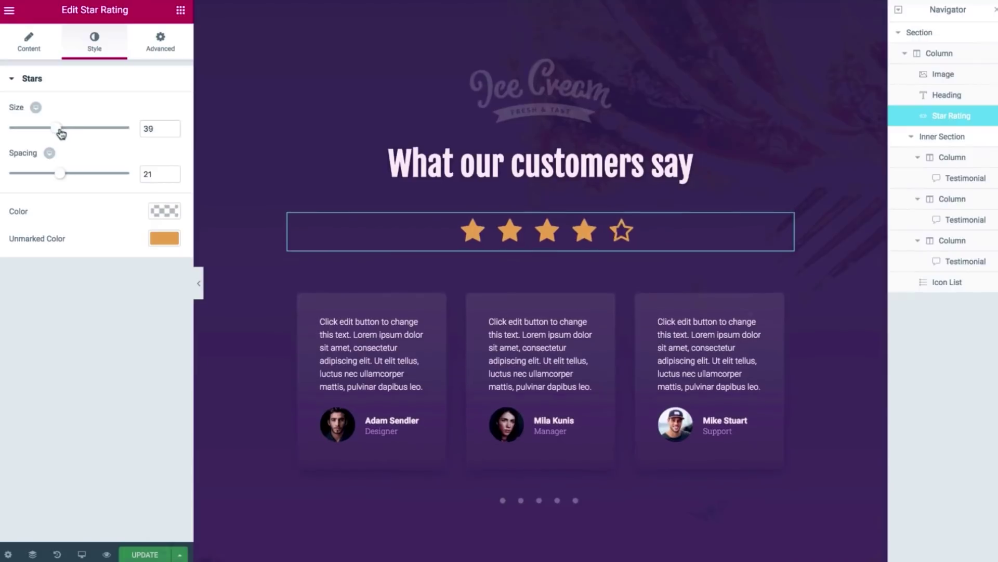
{"action": "mouse_move", "coordinate": [60, 134]}
{"action": "left_mouse_down"}
{"action": "mouse_move", "coordinate": [89, 134]}
{"action": "mouse_move", "coordinate": [56, 133]}
{"action": "left_mouse_up"}
{"action": "left_click_drag", "start_coordinate": [61, 173], "coordinate": [89, 178]}
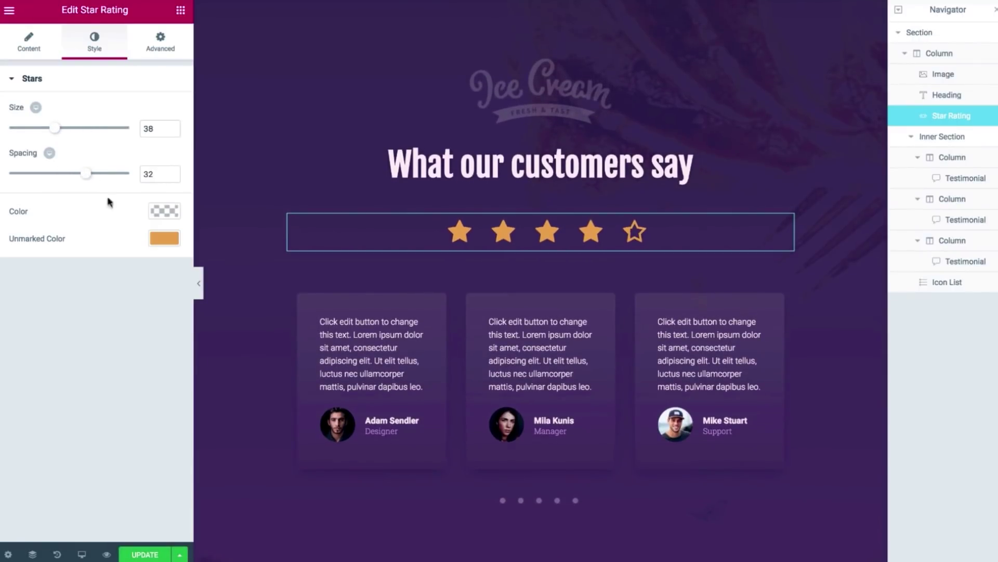